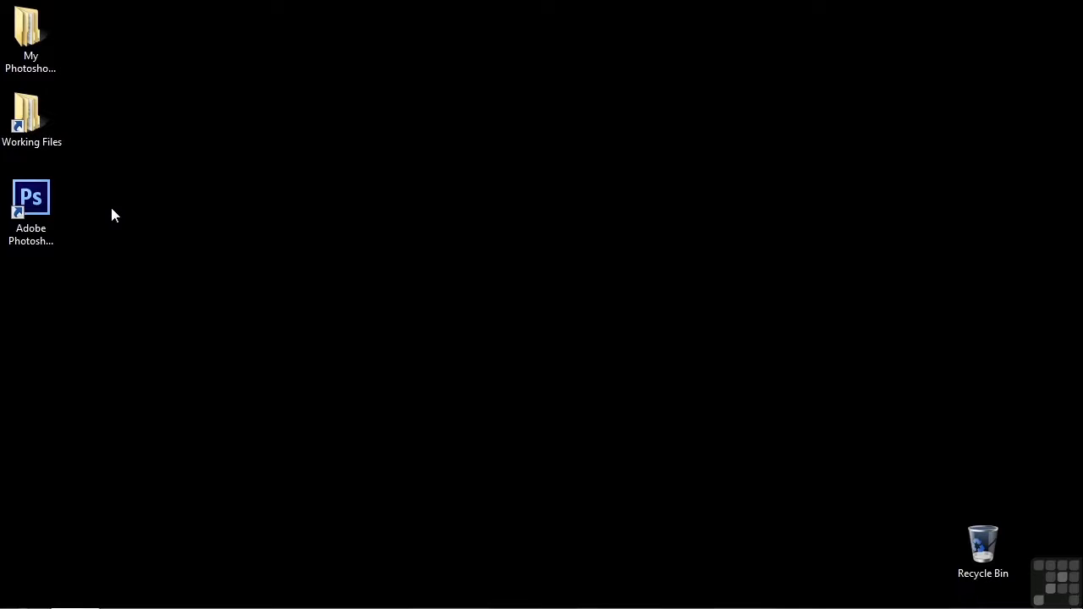
Open 0404-crossfades.psd from the Photoshop PSD files folder inside Working Files
double_click(35, 127)
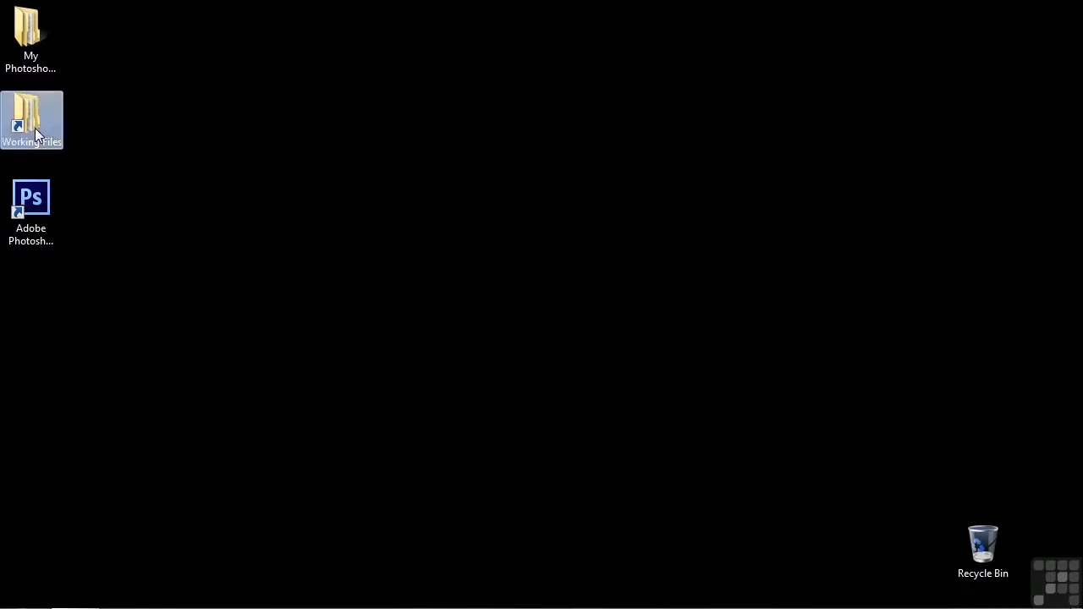
double_click(415, 209)
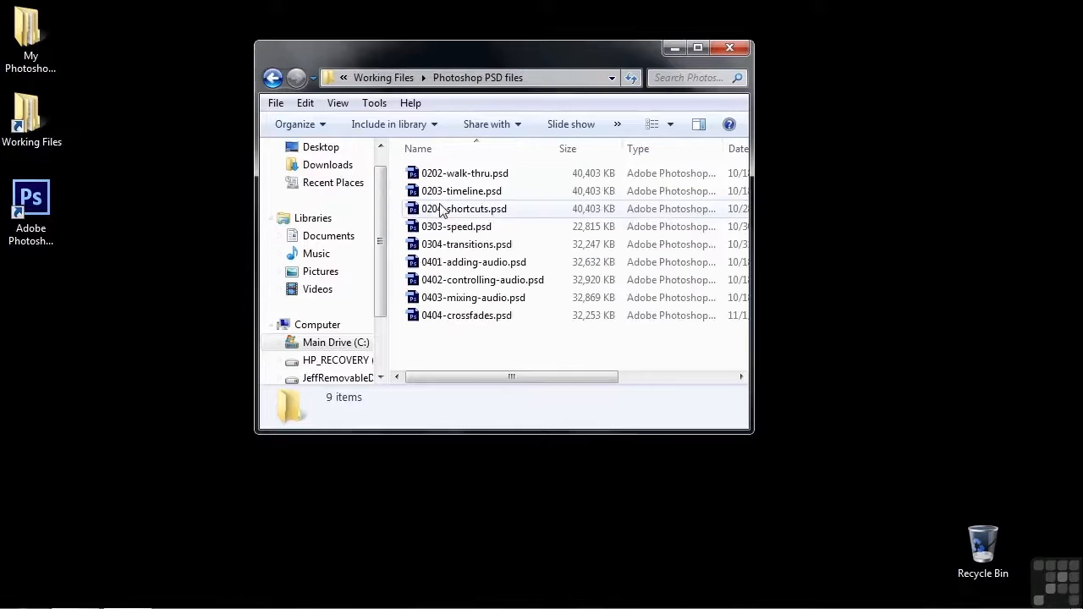
left_click(445, 326)
double_click(443, 318)
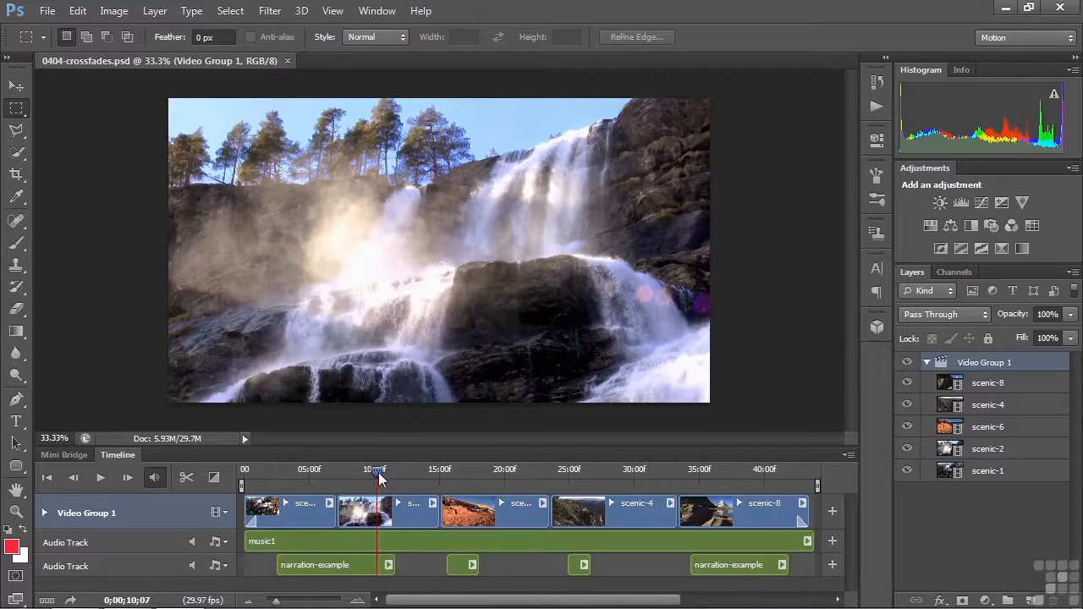
Play back the cut between the scenic-1 and scenic-2 clips, starting from about 0;00;03;25
left_click(297, 475)
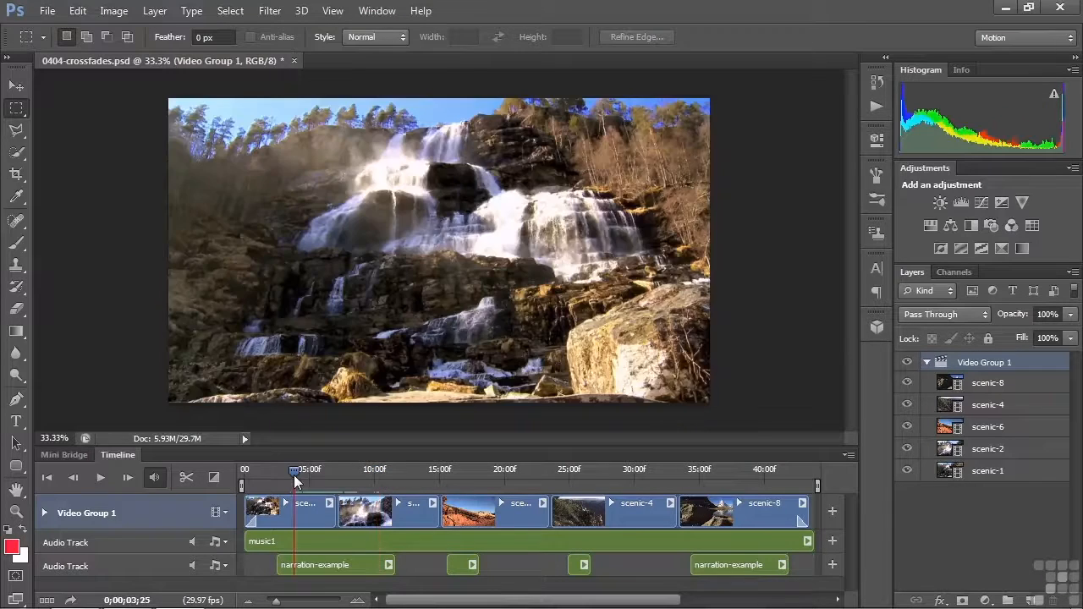
key("space")
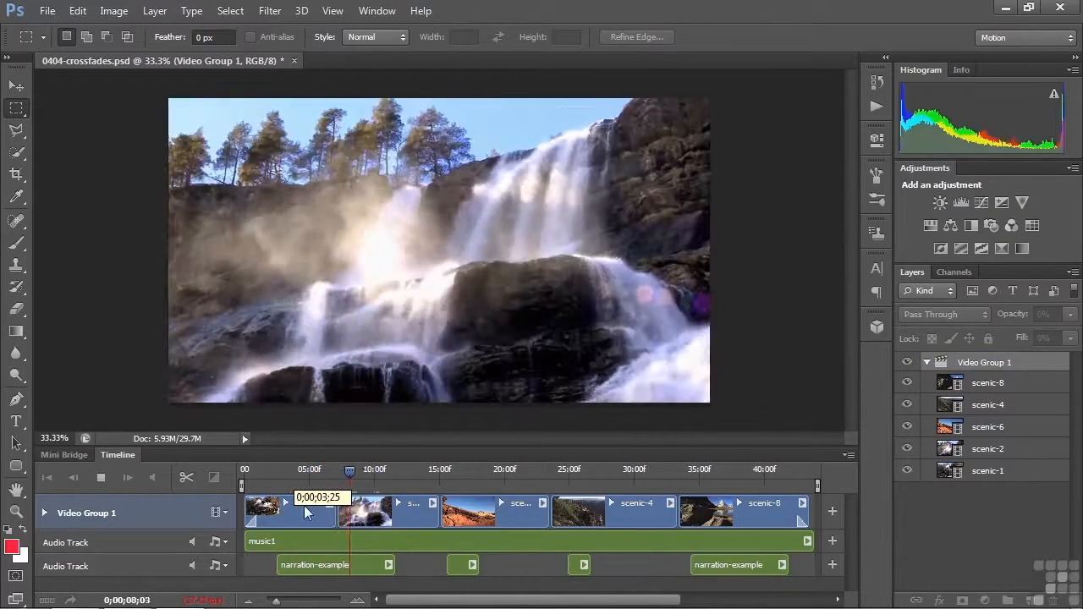
key("space")
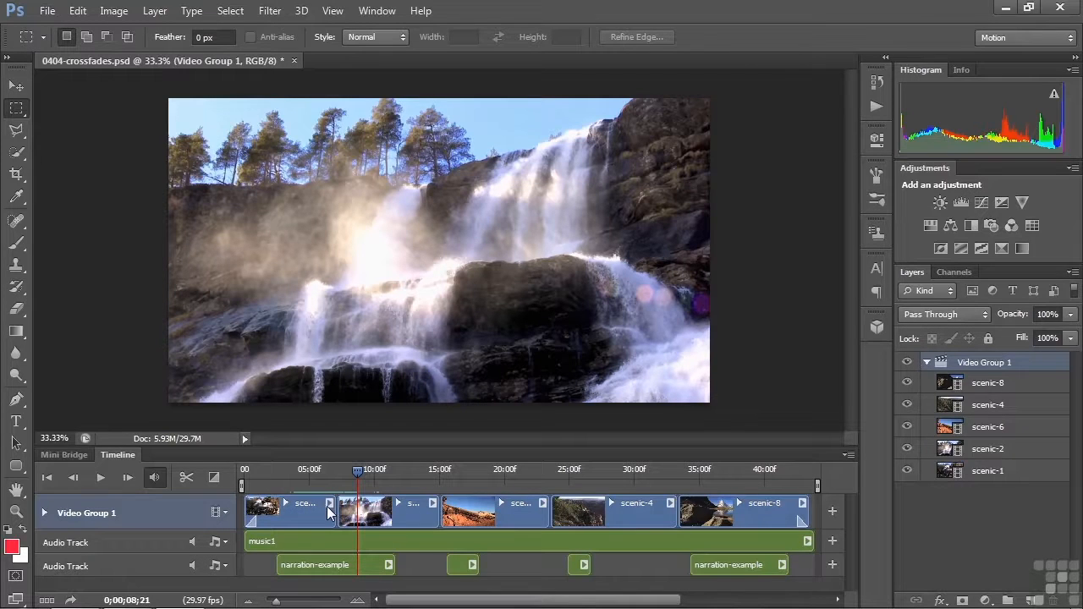
Apply a 1 s Cross Fade transition between the scenic-1 and scenic-2 clips
left_click(215, 478)
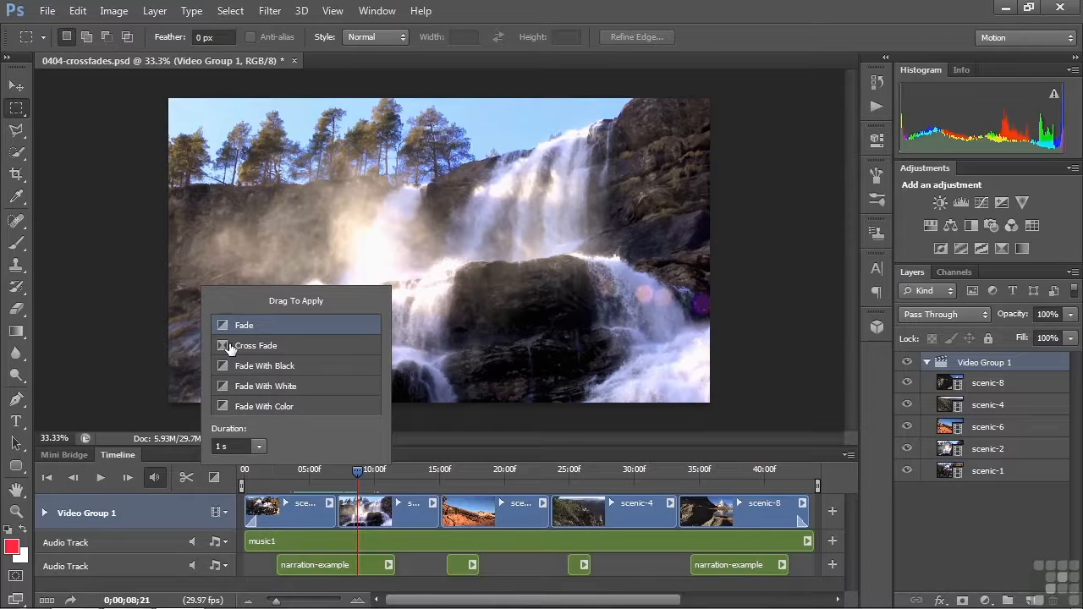
left_click_drag(230, 346, 335, 523)
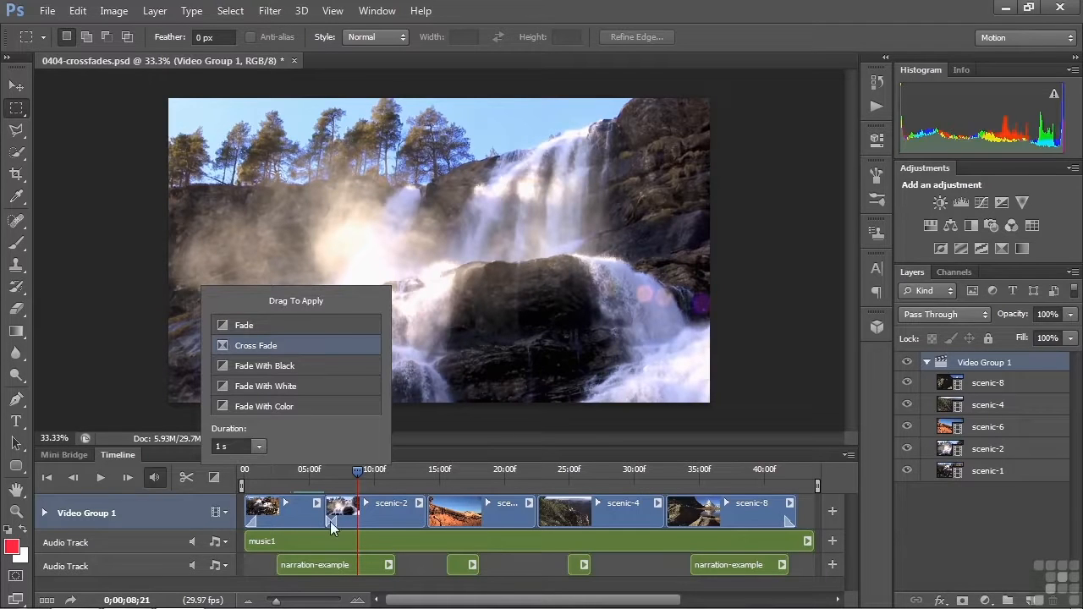
left_click(330, 521)
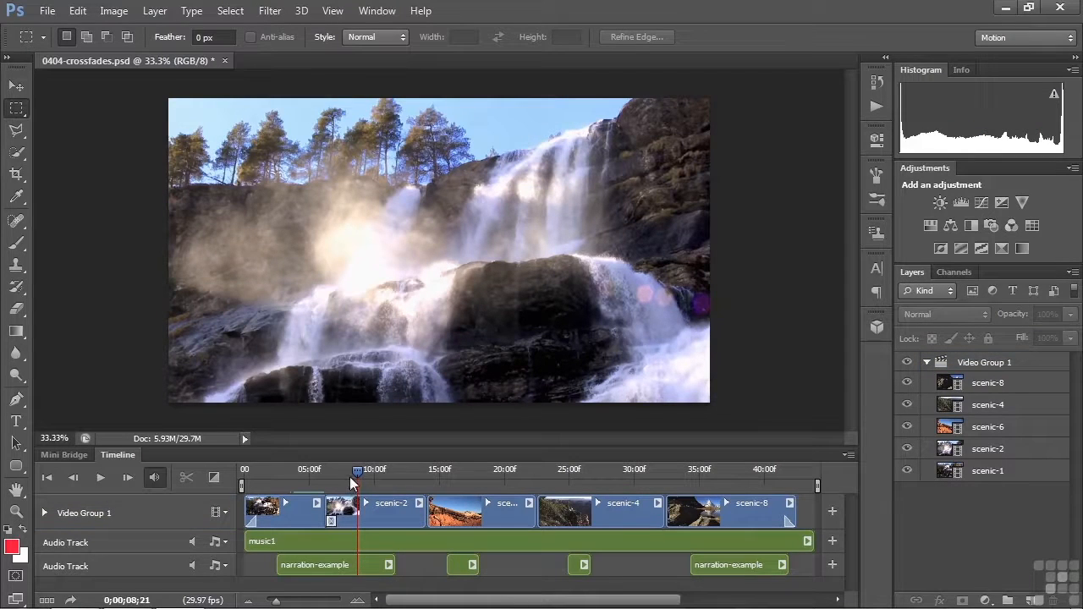
Play back the cross fade between scenic-1 and scenic-2, starting from about 0;00;05;06
left_click_drag(358, 470, 311, 468)
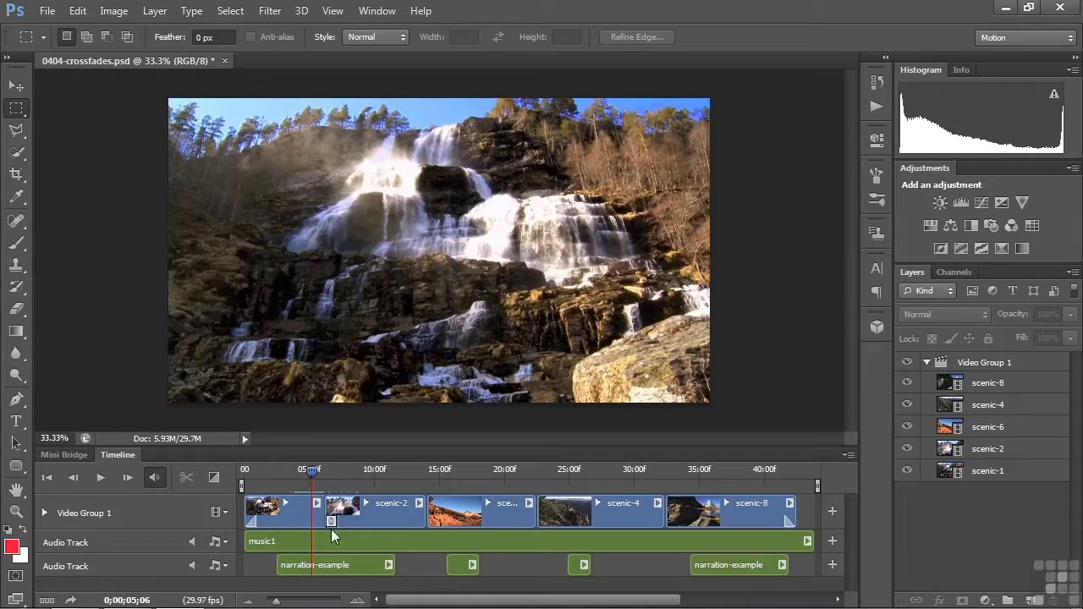
key("space")
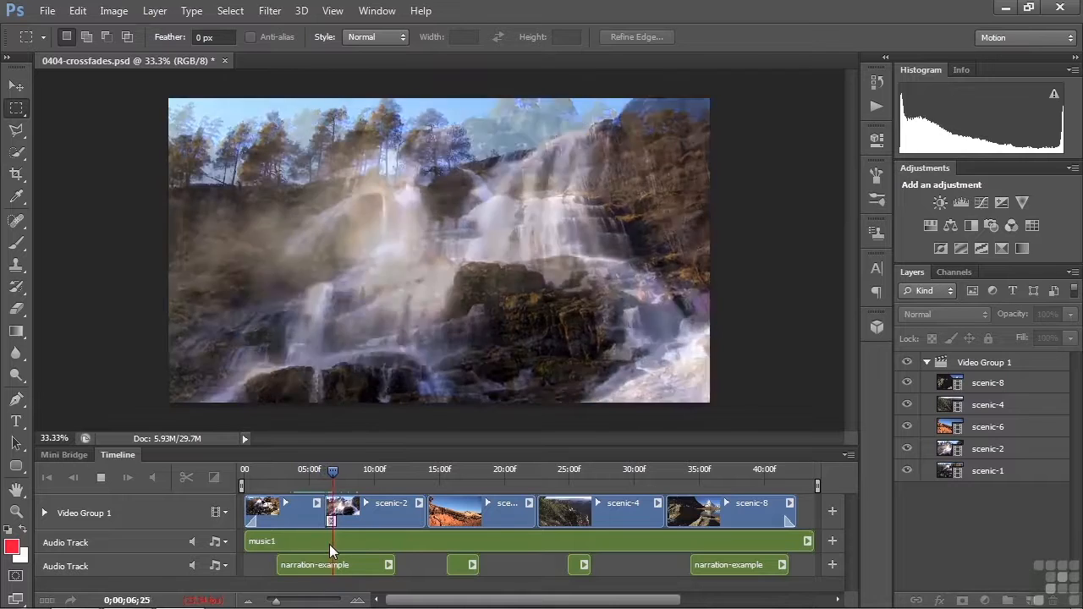
key("space")
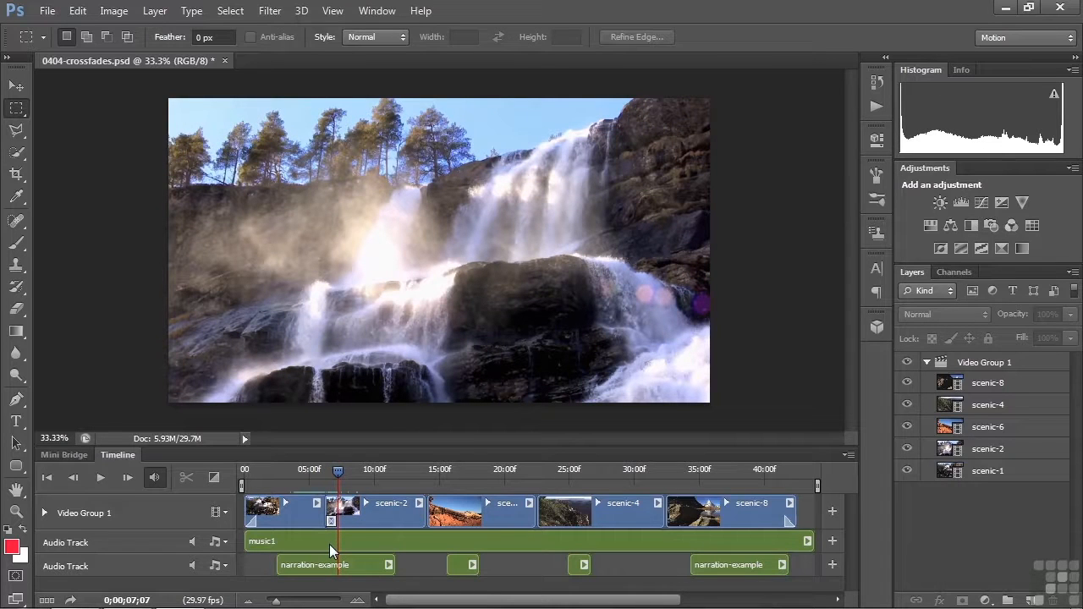
Set the audio Fade Out of the scenic-1 clip to 1 s
left_click(317, 501)
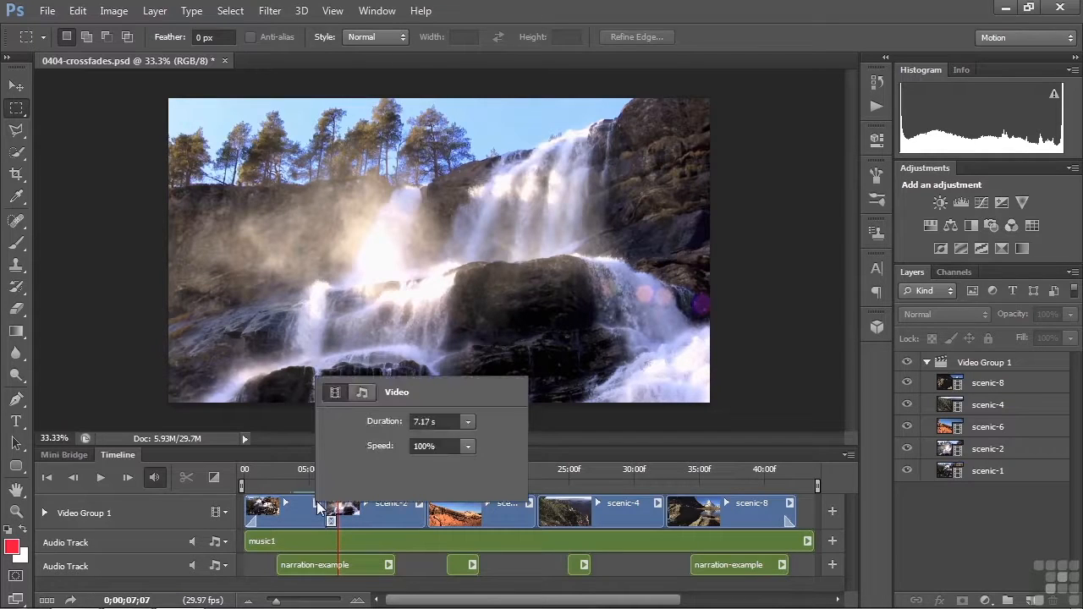
left_click(363, 393)
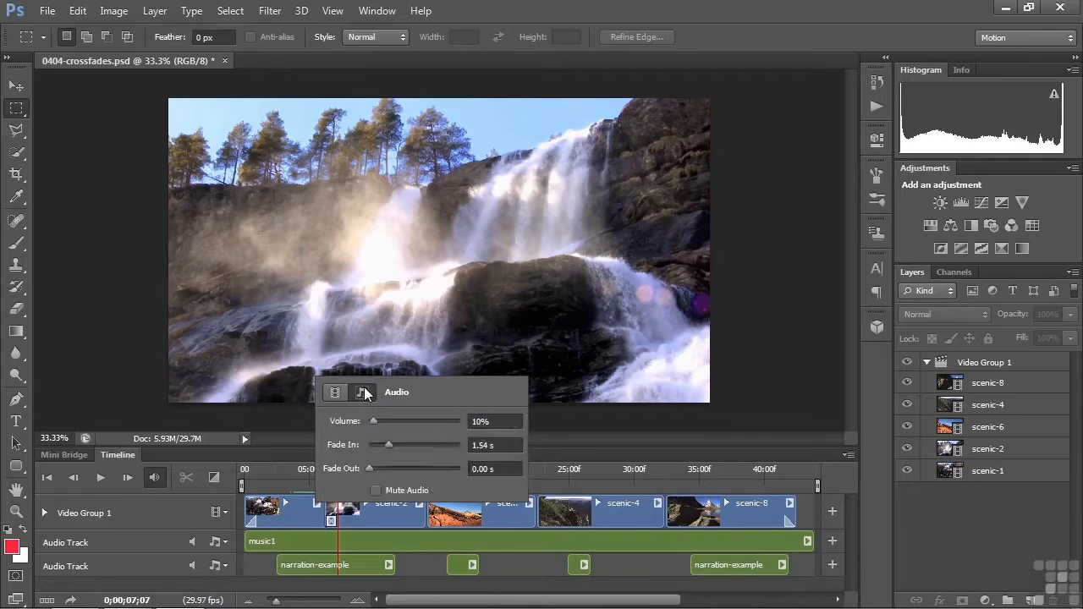
left_click_drag(368, 470, 378, 470)
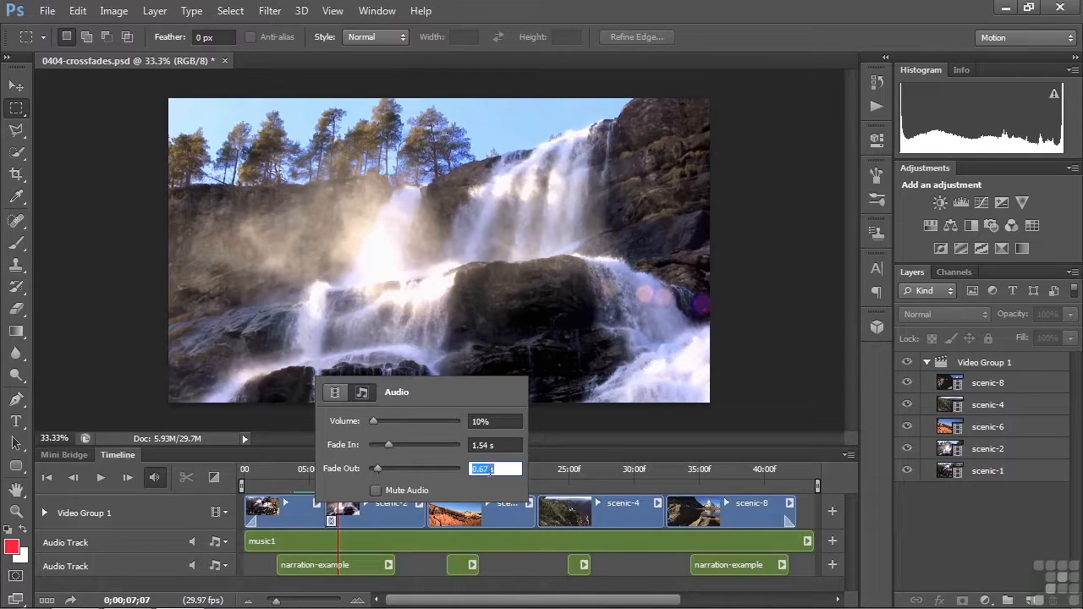
type("1")
key("Return")
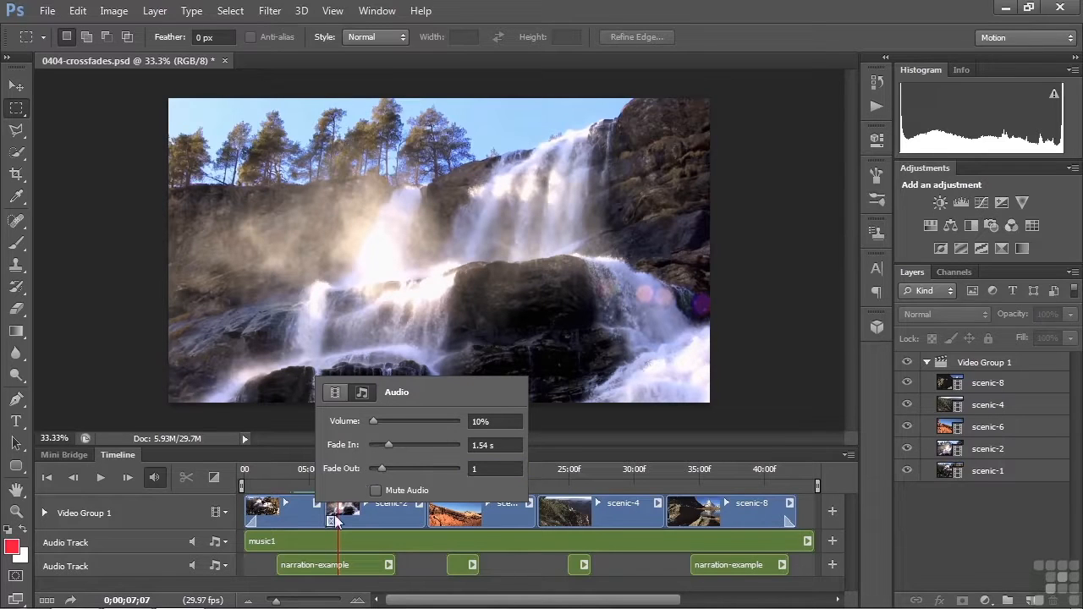
Set the audio Fade In of the scenic-2 clip to 1 s
left_click(348, 523)
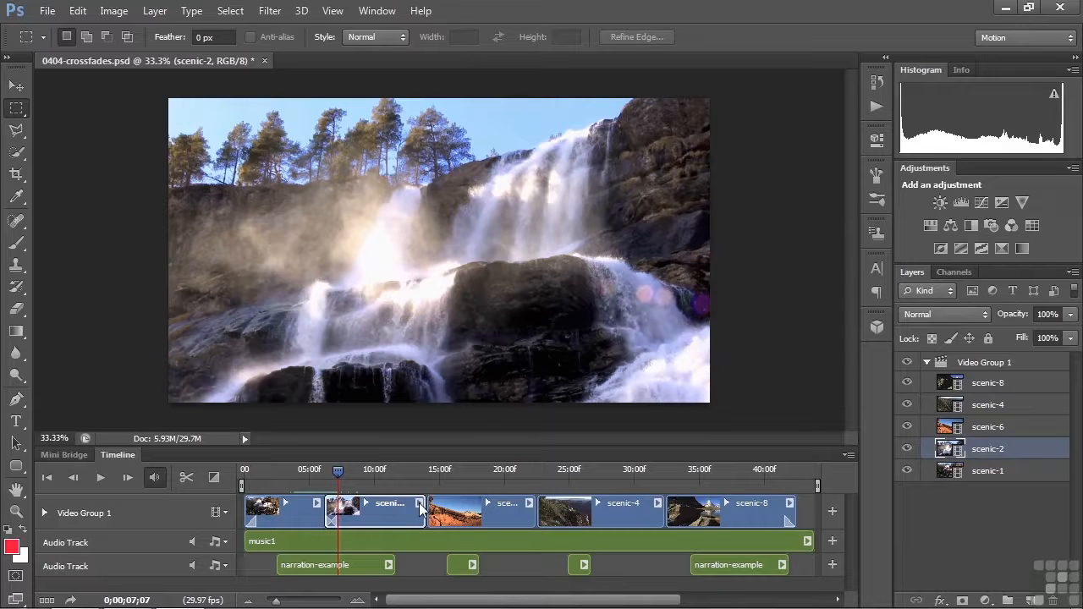
left_click(419, 503)
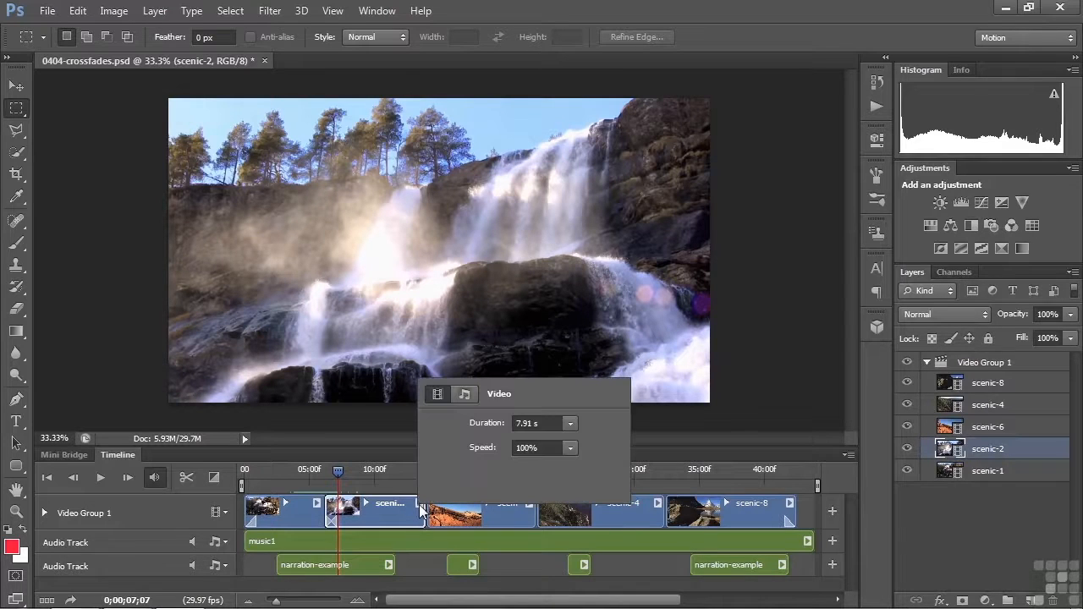
left_click(464, 394)
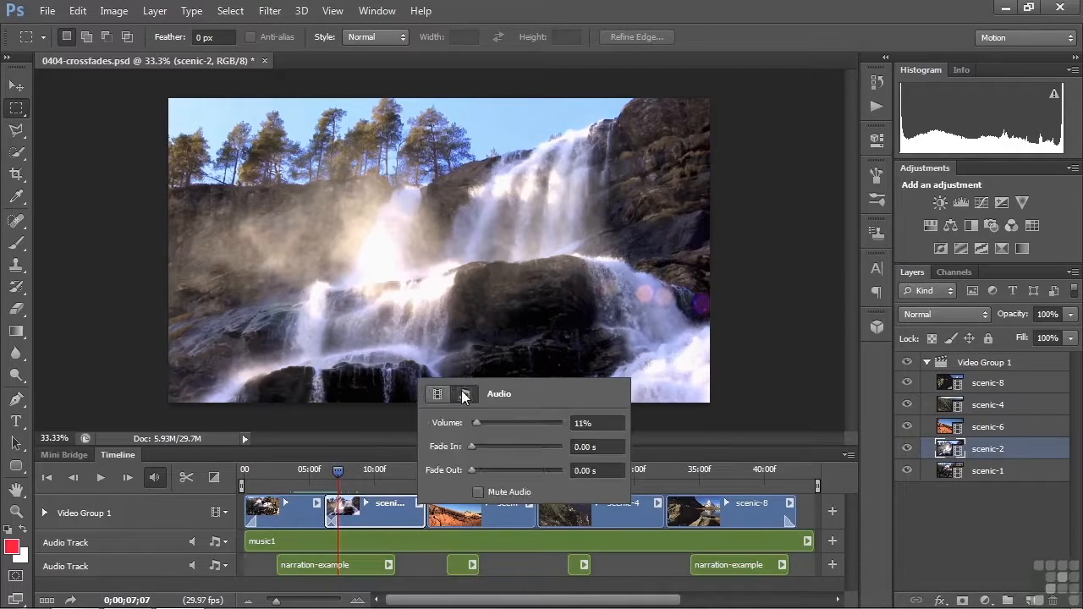
left_click(592, 446)
type("1")
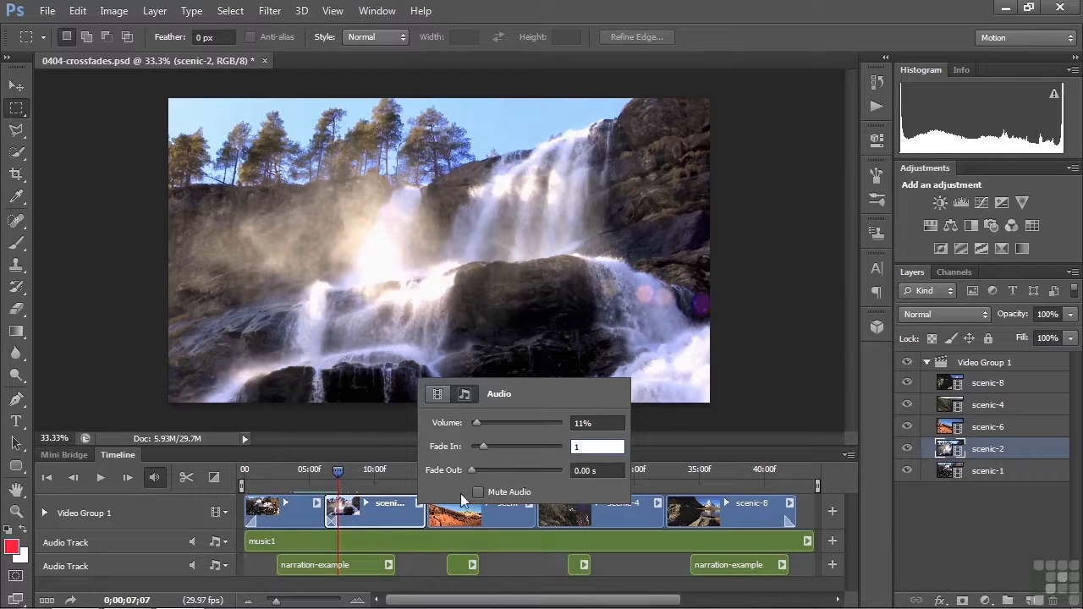
left_click(337, 471)
Play the section across the scenic-1 to scenic-2 transition twice to check the audio fades
left_click_drag(338, 471, 294, 474)
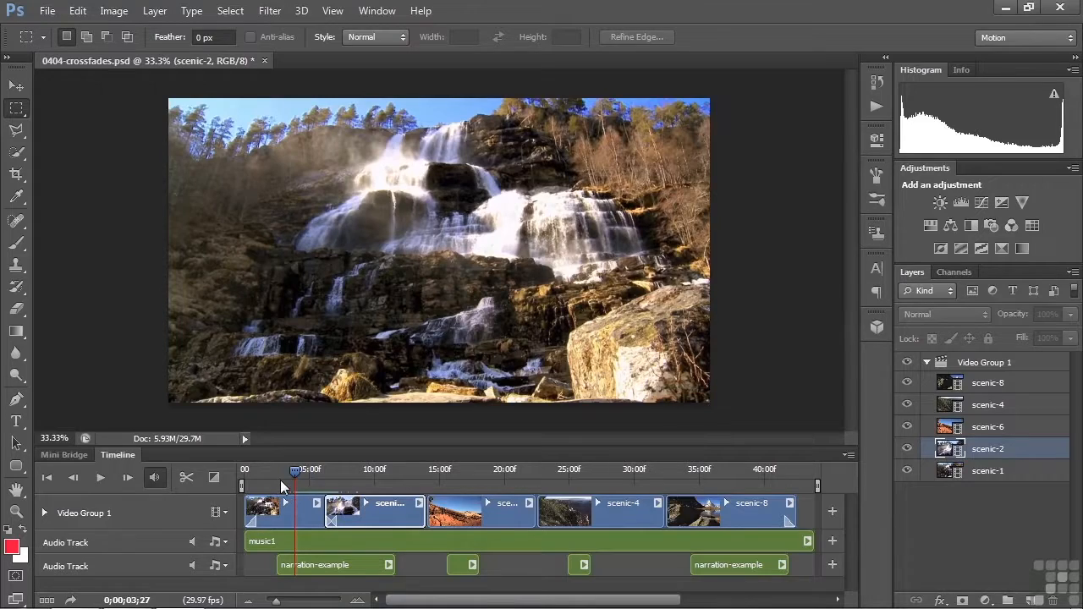
key("space")
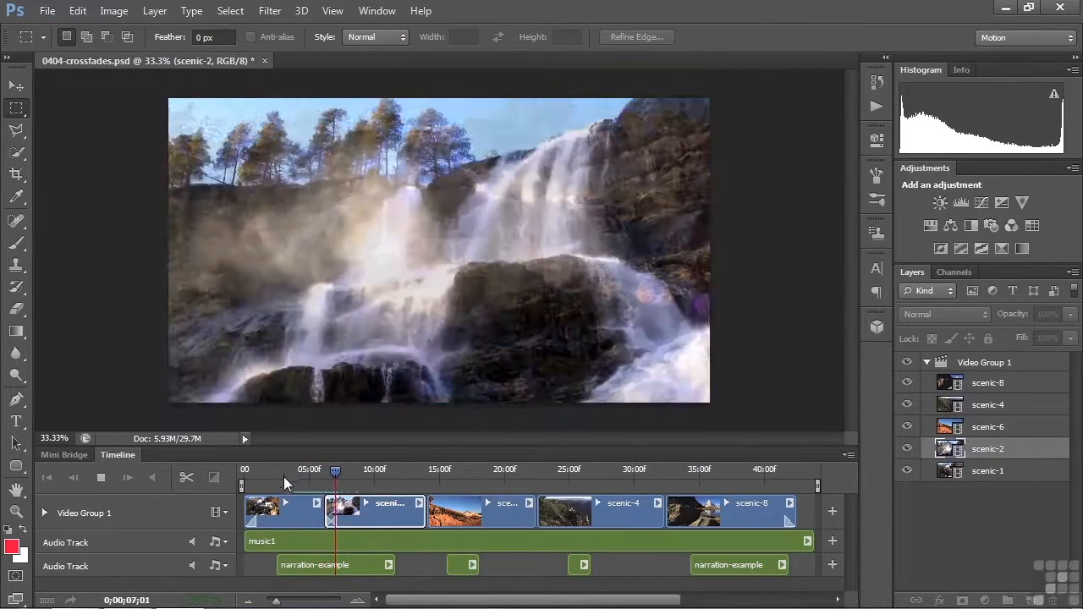
key("space")
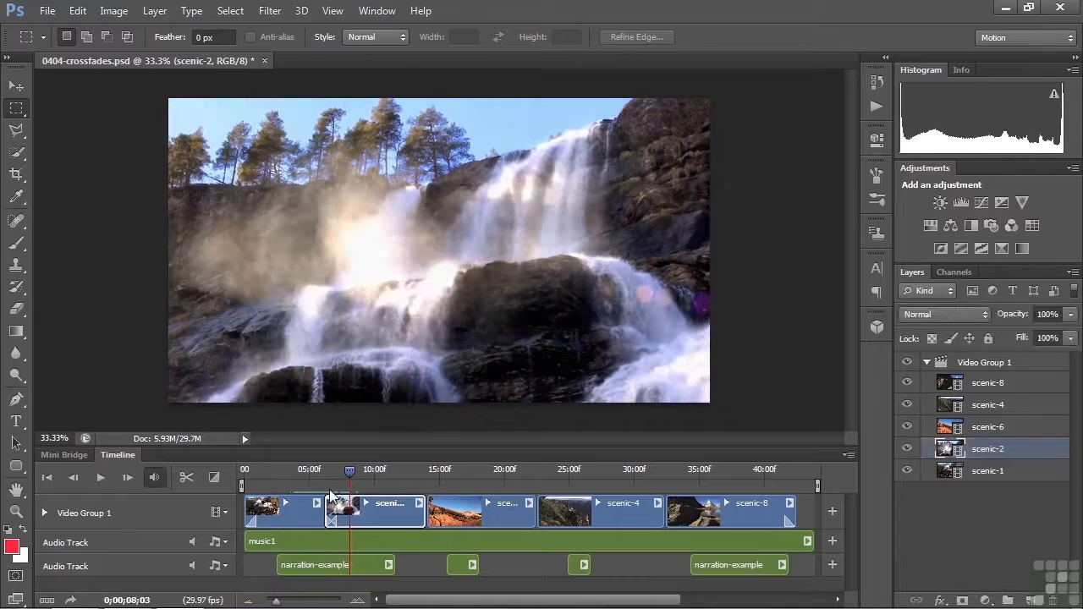
left_click_drag(356, 469, 300, 470)
key("space")
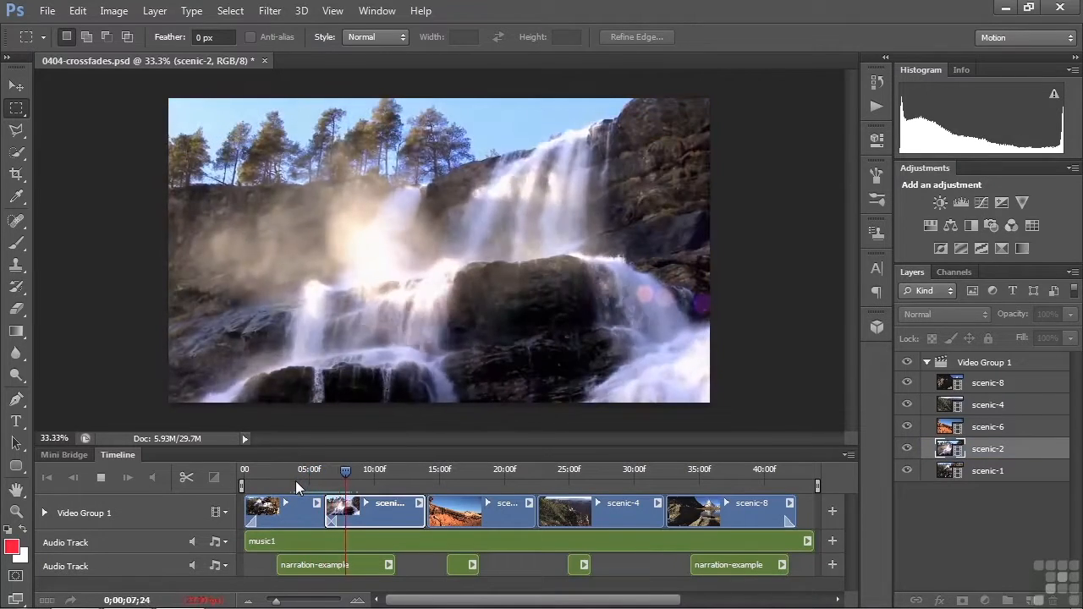
key("space")
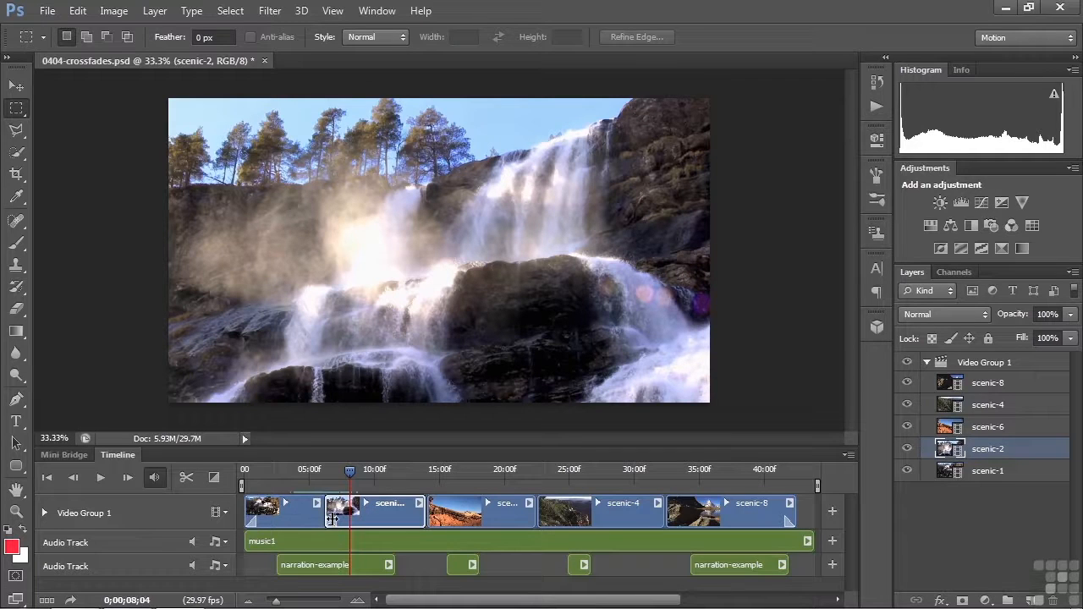
Delete the cross fade transition between the scenic-1 and scenic-2 clips
left_click(346, 475)
left_click_drag(328, 473, 326, 473)
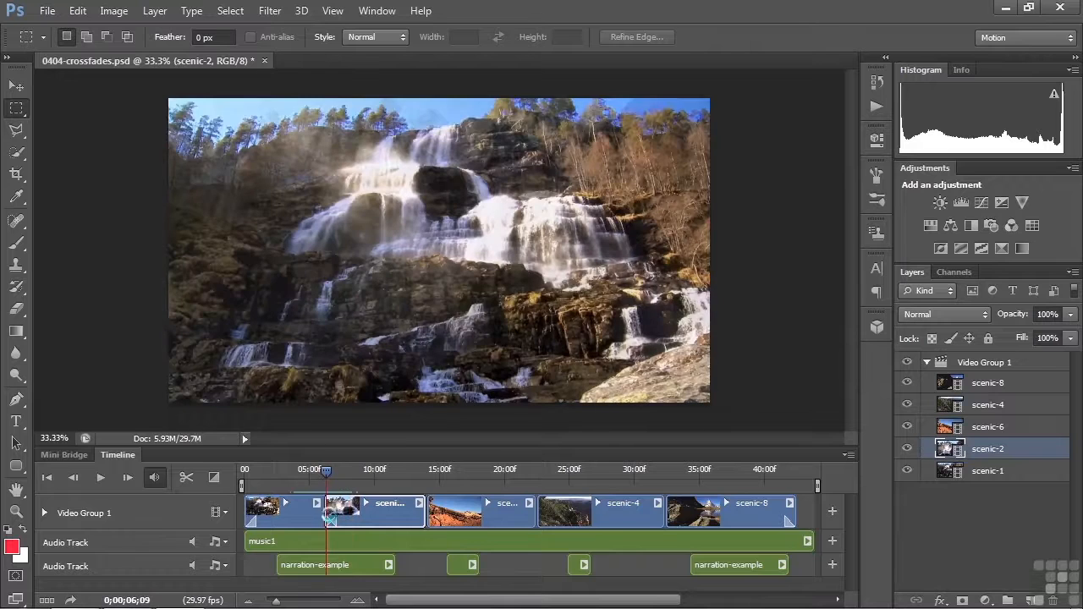
left_click_drag(276, 601, 280, 602)
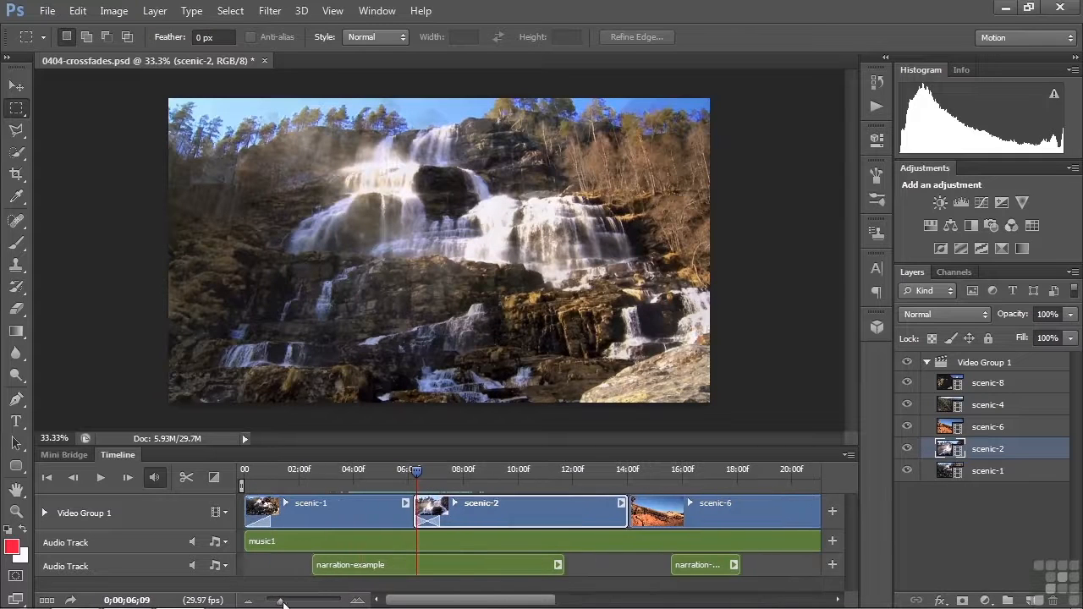
left_click(423, 520)
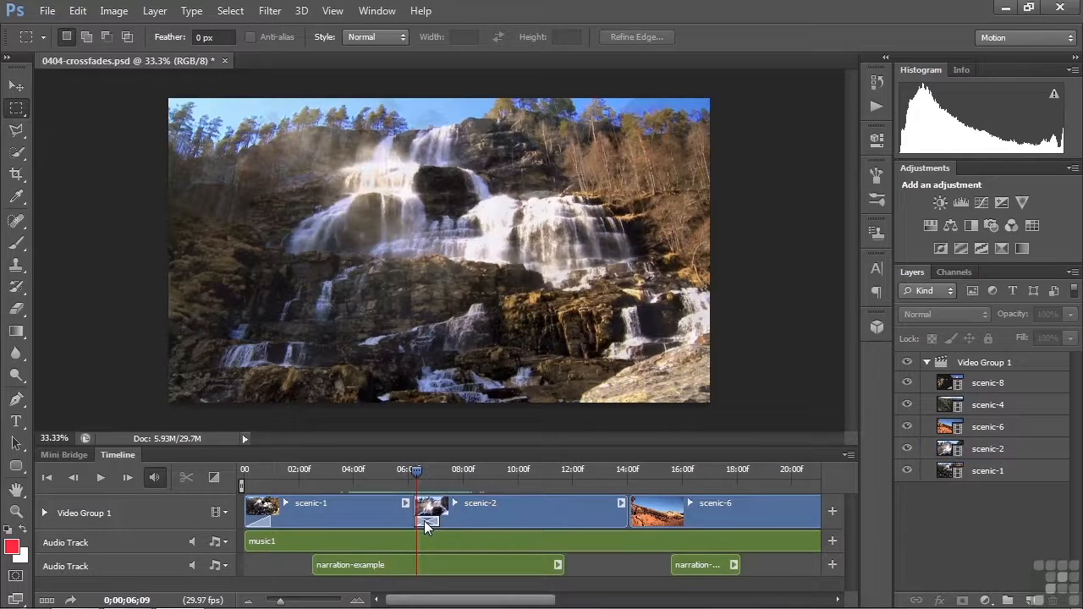
key("Delete")
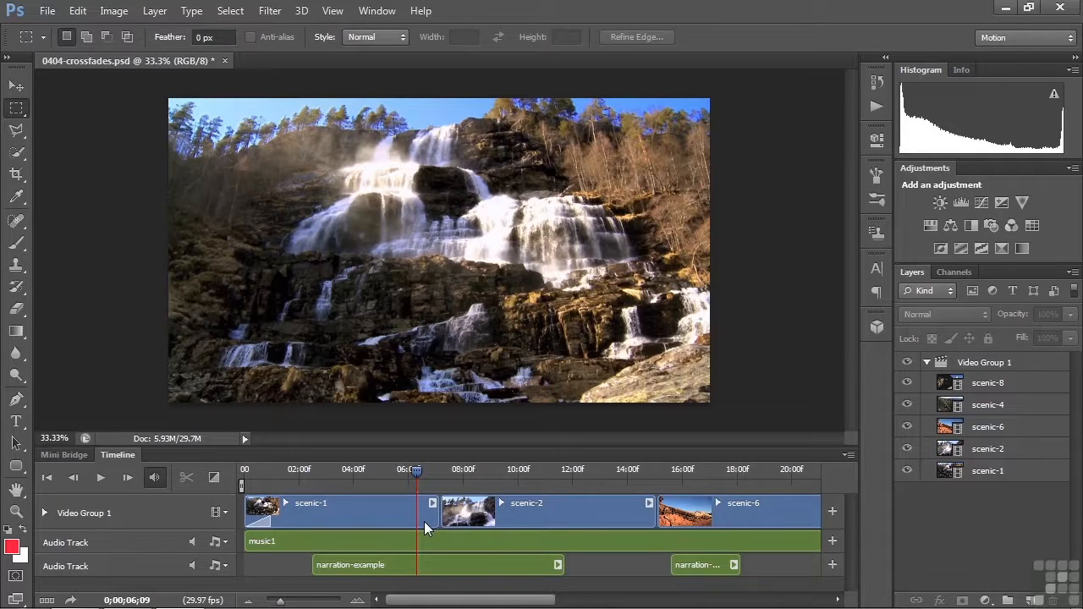
left_click_drag(280, 601, 276, 602)
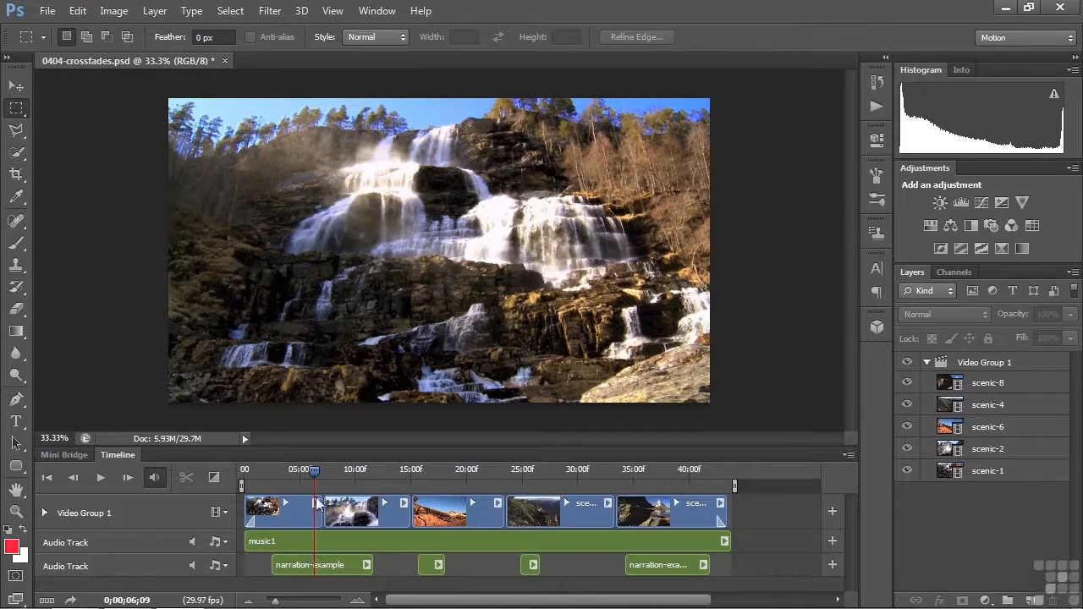
Move the playhead to about 0;00;02;24 and add a new audio track to the timeline
left_click_drag(313, 473, 274, 483)
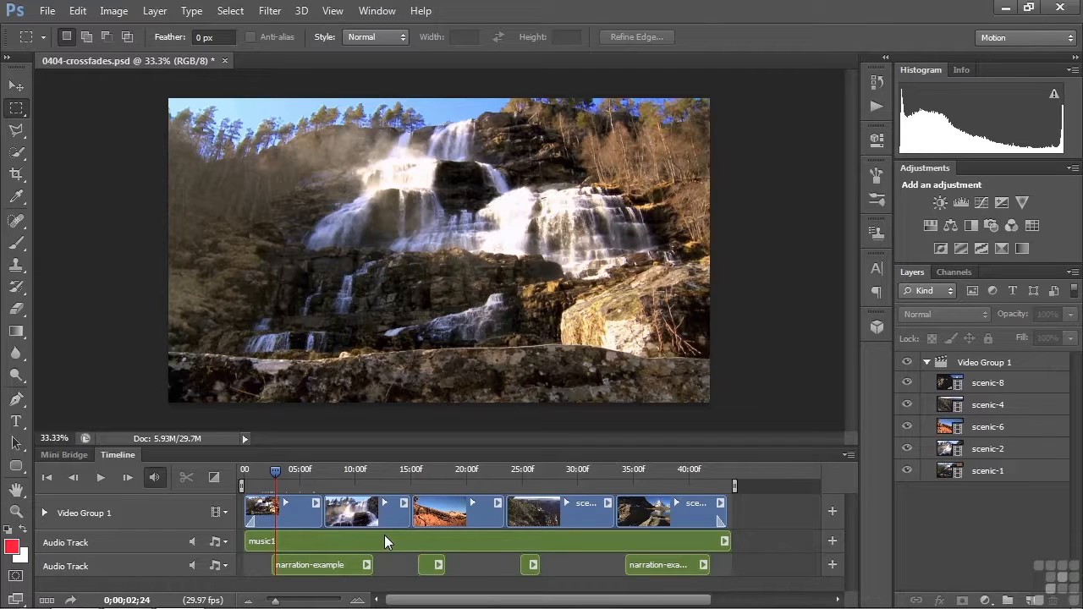
left_click(226, 543)
left_click(273, 511)
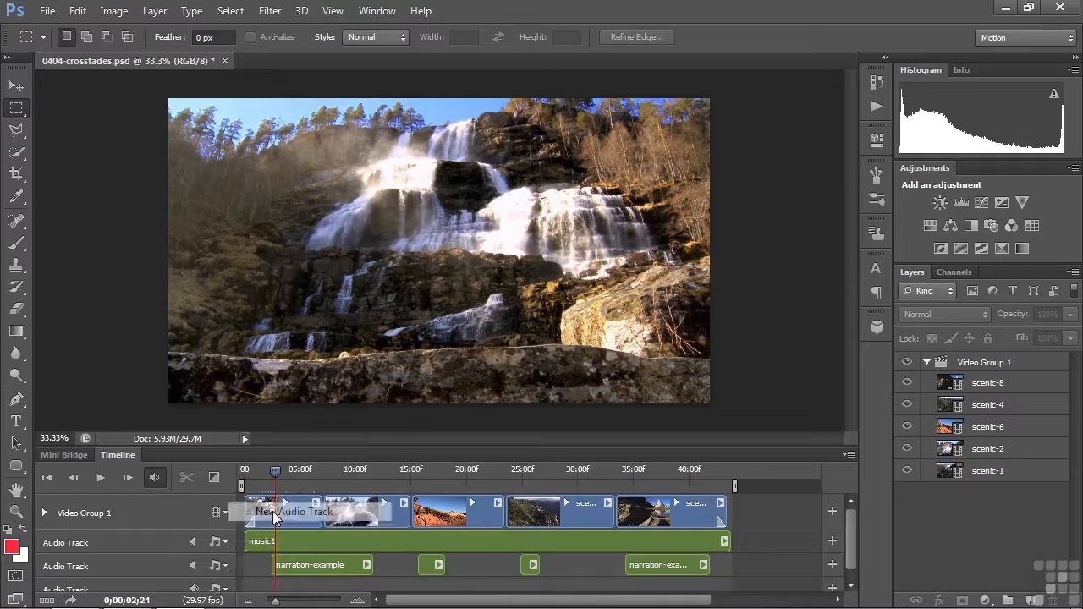
left_click_drag(850, 555, 849, 573)
Select the music1 audio clip and check whether the Copy command can be used on it
left_click(359, 530)
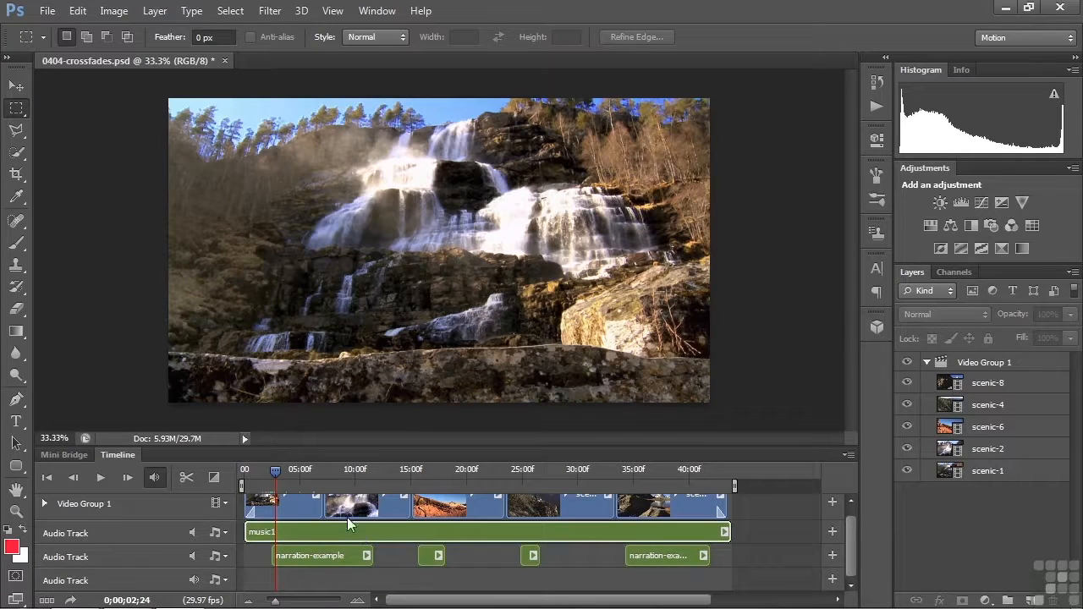
left_click(77, 12)
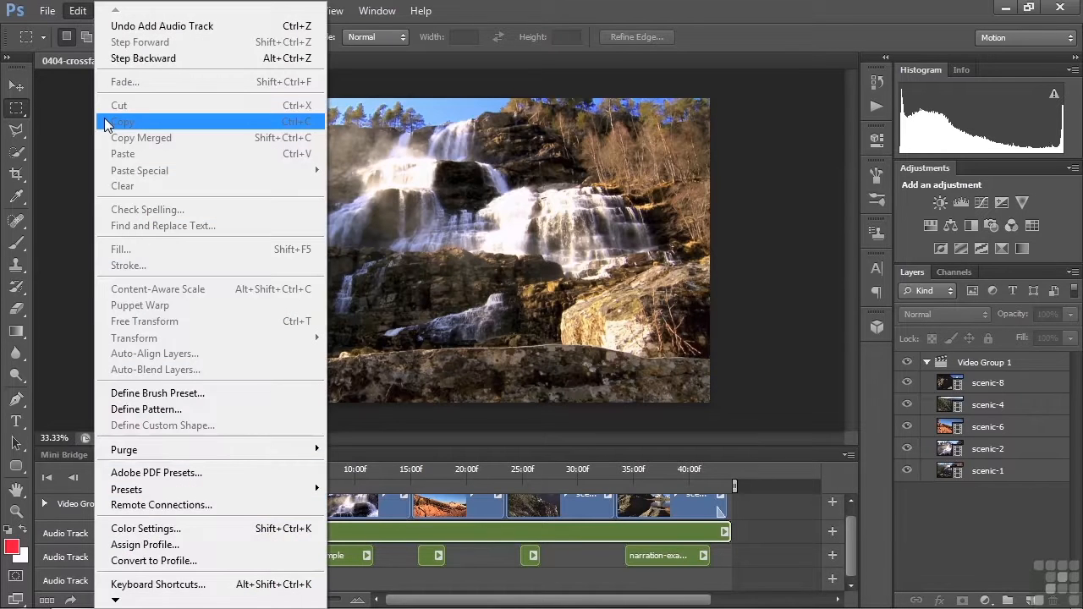
left_click(417, 529)
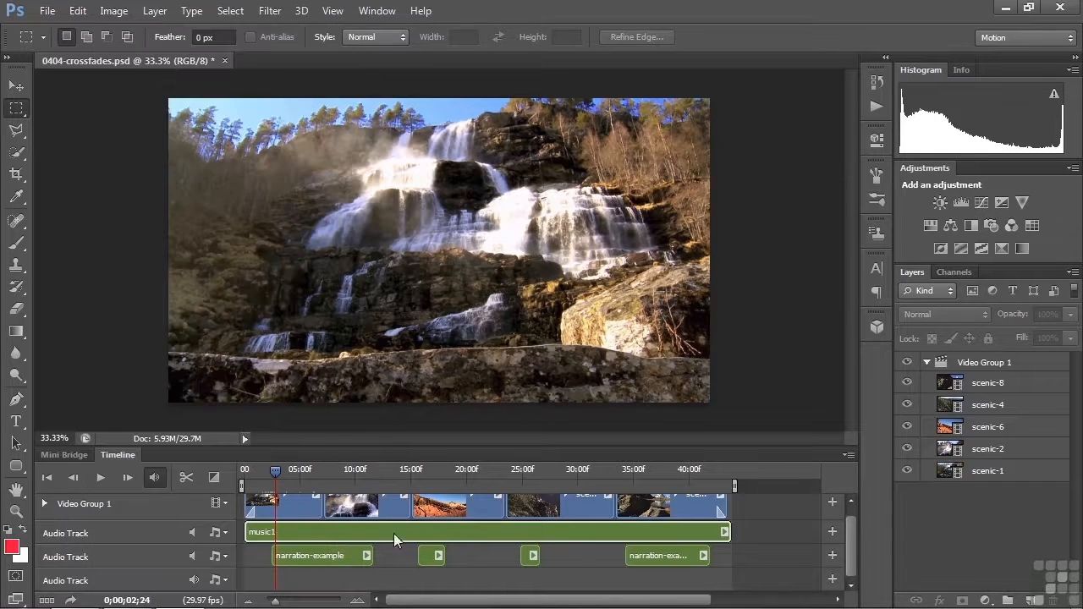
Add the music1 file from the other assets folder to the new audio track and trim its end to match the original music clip
left_click(225, 581)
left_click(273, 461)
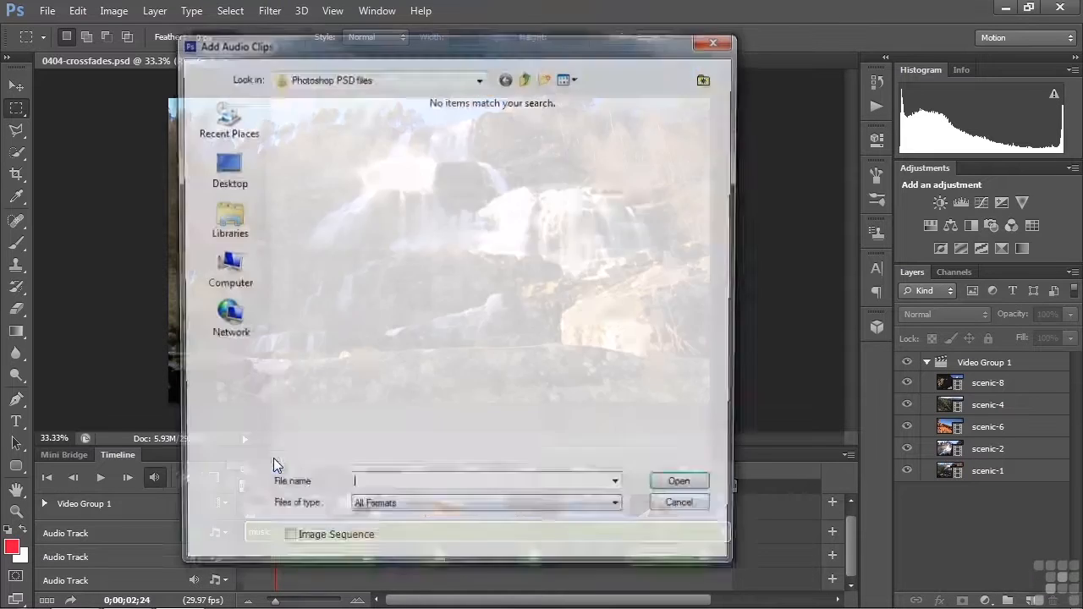
left_click(526, 78)
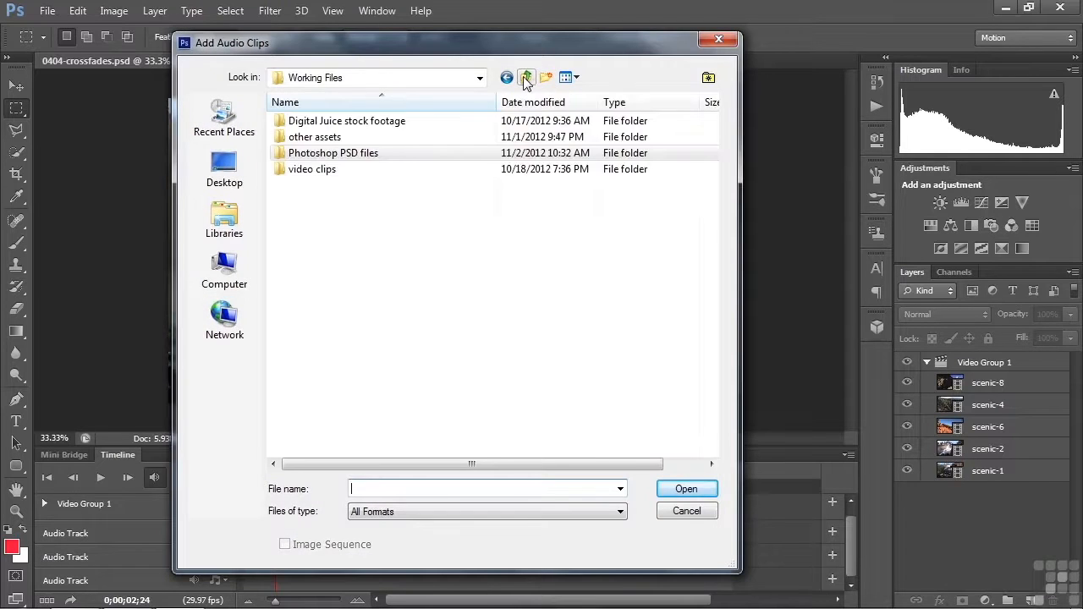
double_click(346, 142)
double_click(589, 161)
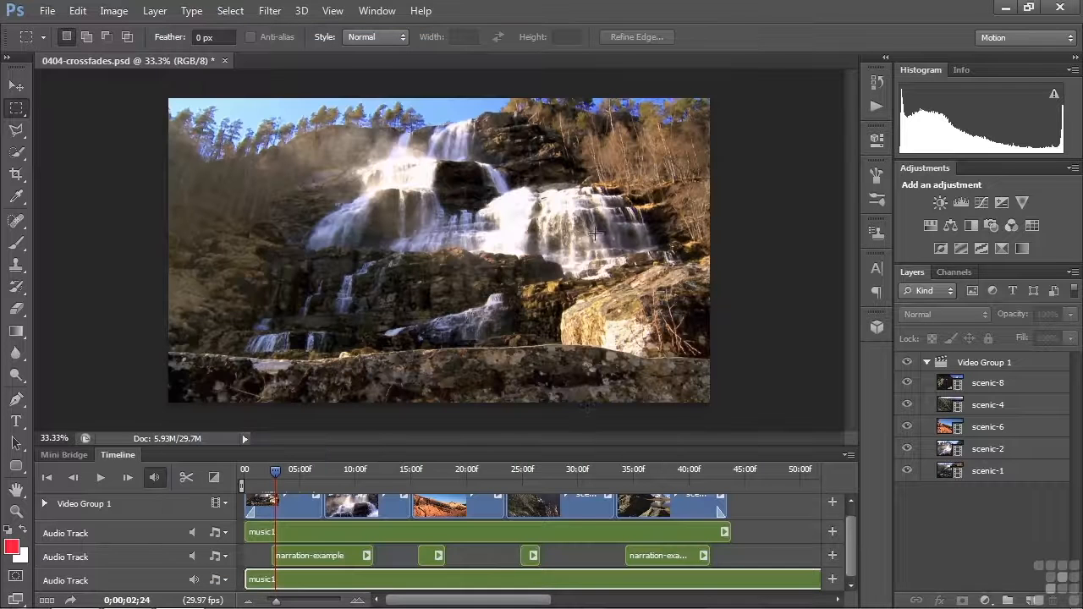
left_click_drag(494, 601, 394, 580)
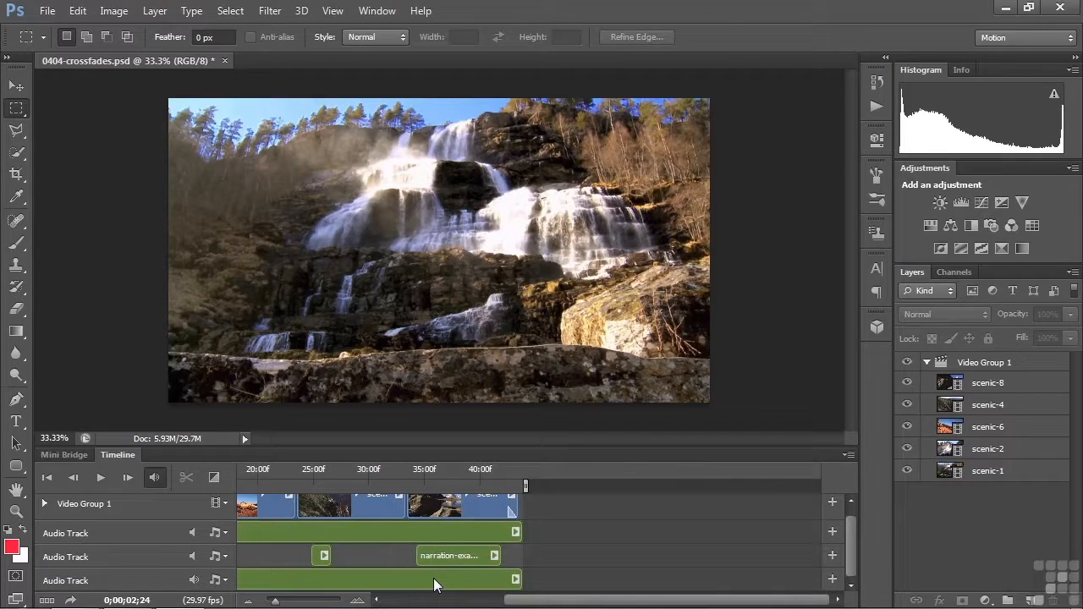
Compare the original music clip's audio settings, then set the new music1 clip to 10% volume with 2.05 s fade in and fade out
left_click(514, 533)
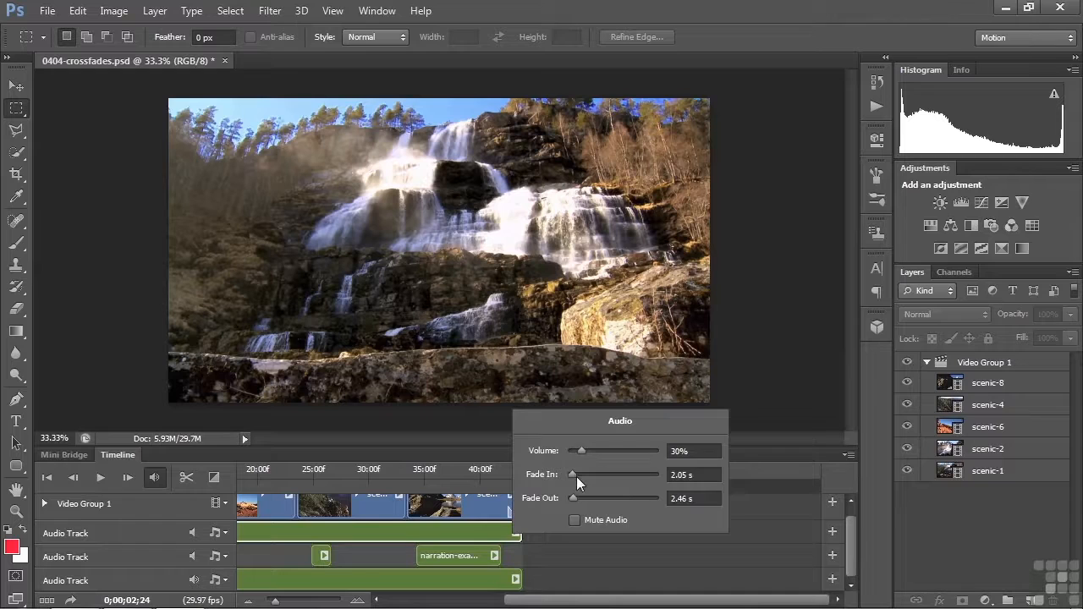
left_click(516, 579)
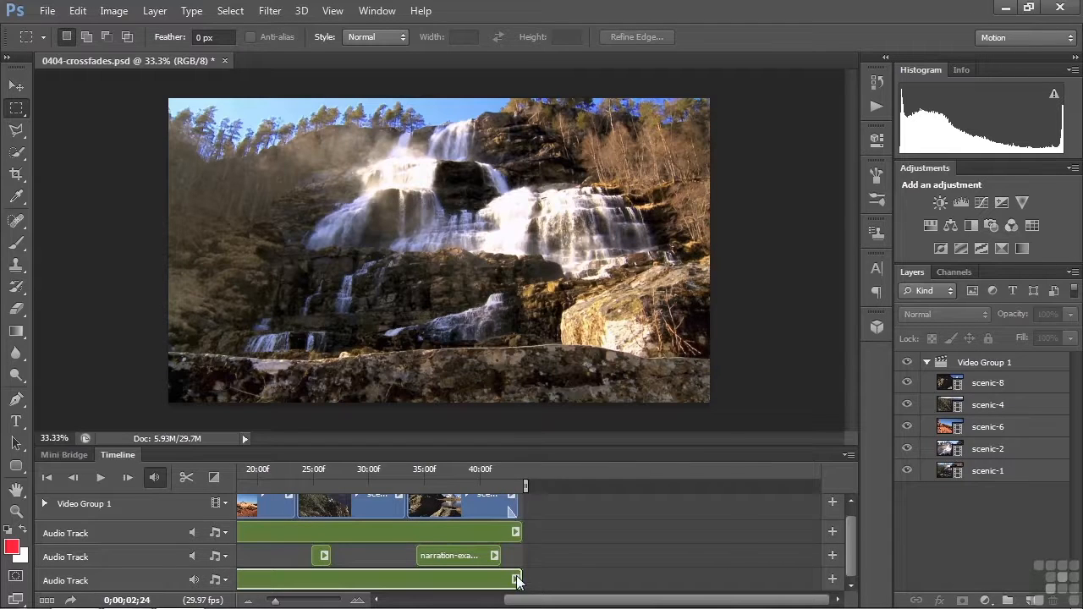
left_click(516, 579)
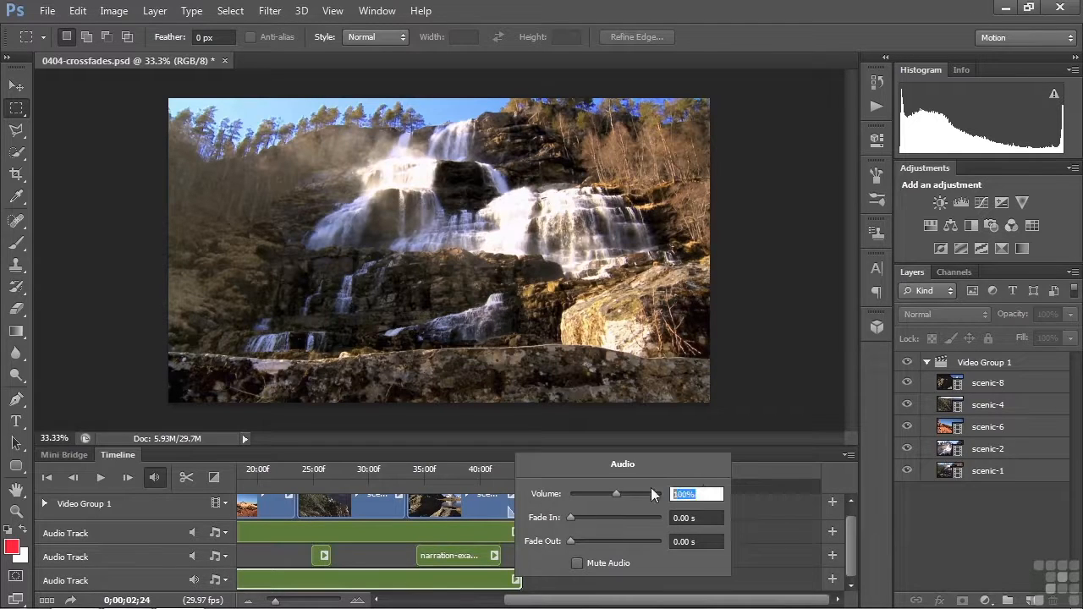
type("10")
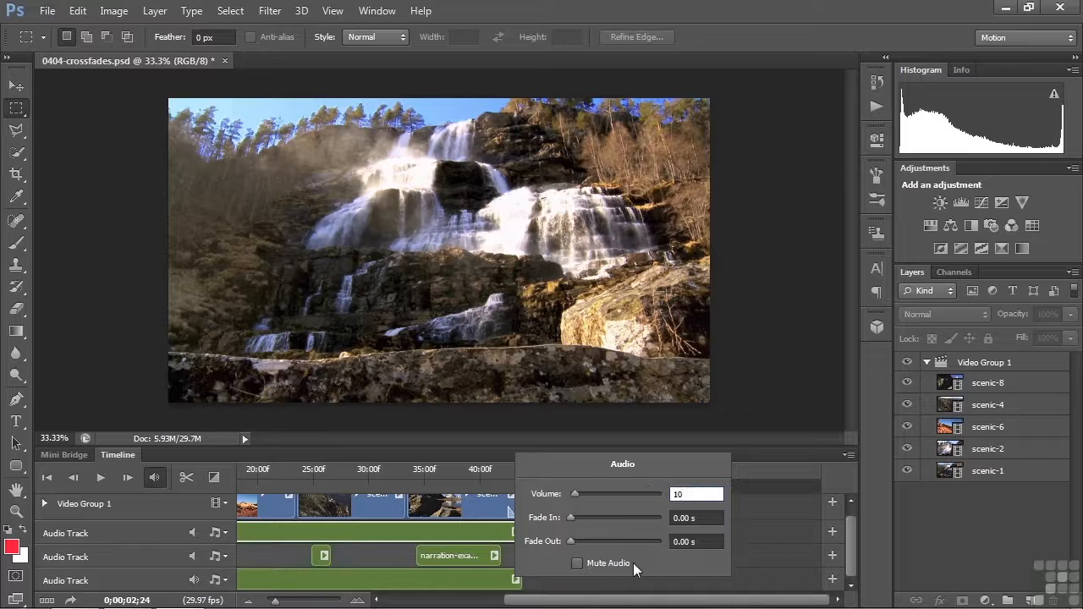
key("Tab")
left_click_drag(579, 516, 577, 546)
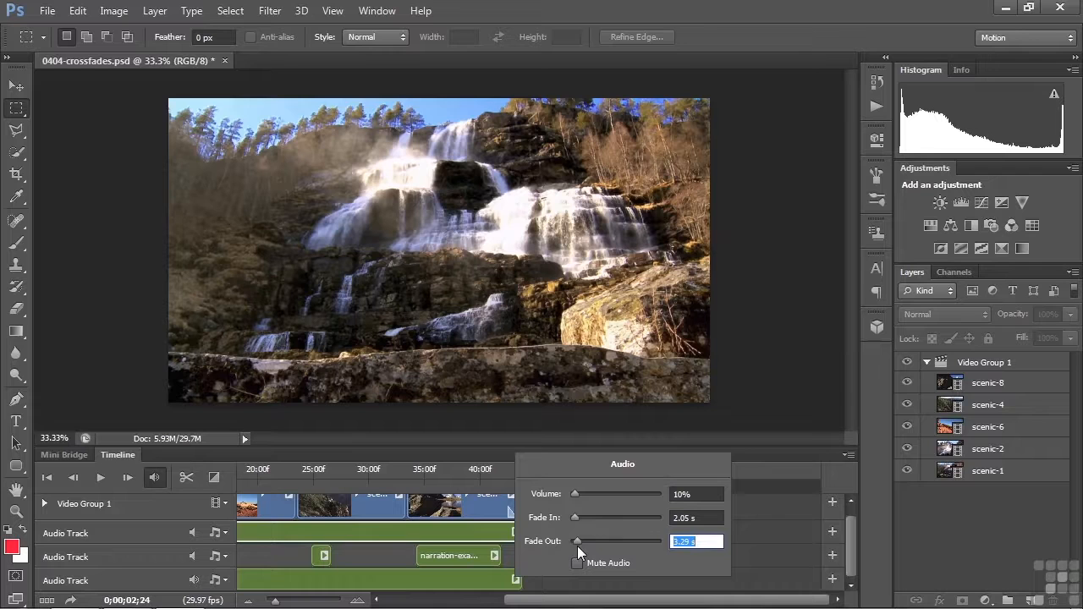
left_click_drag(579, 540, 575, 541)
left_click(465, 576)
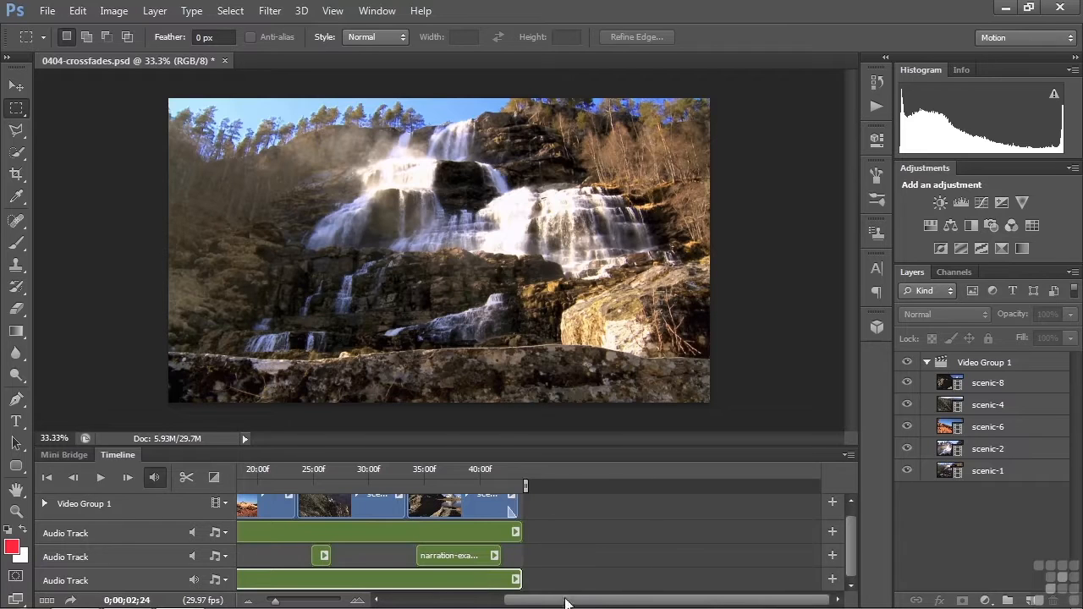
Unmute the narration track and play the section from 0;00;02;11 to find where the narration starts
left_click_drag(564, 600, 432, 603)
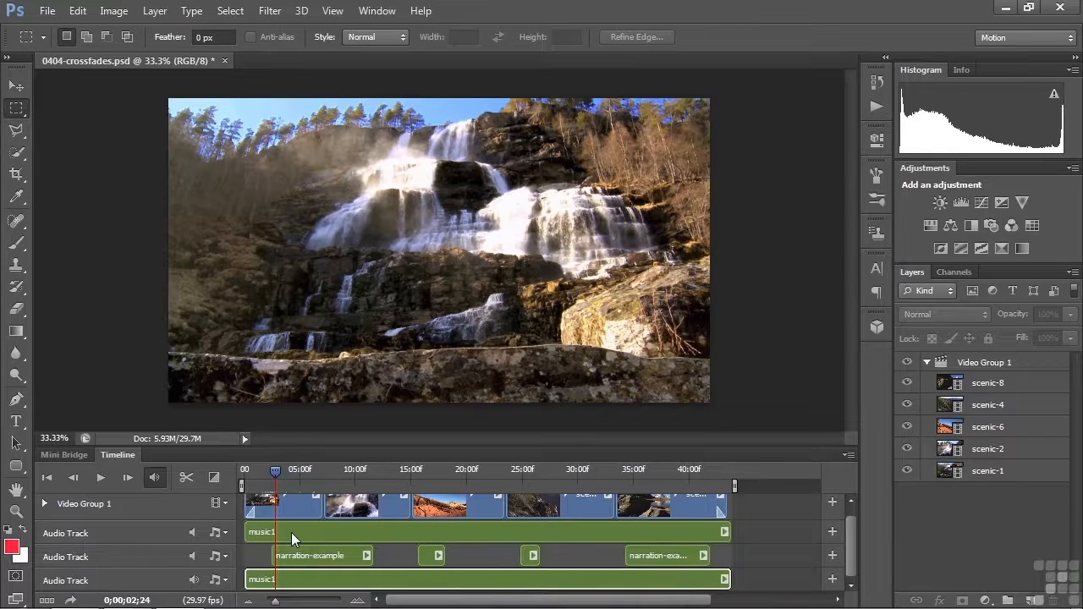
left_click_drag(275, 470, 273, 472)
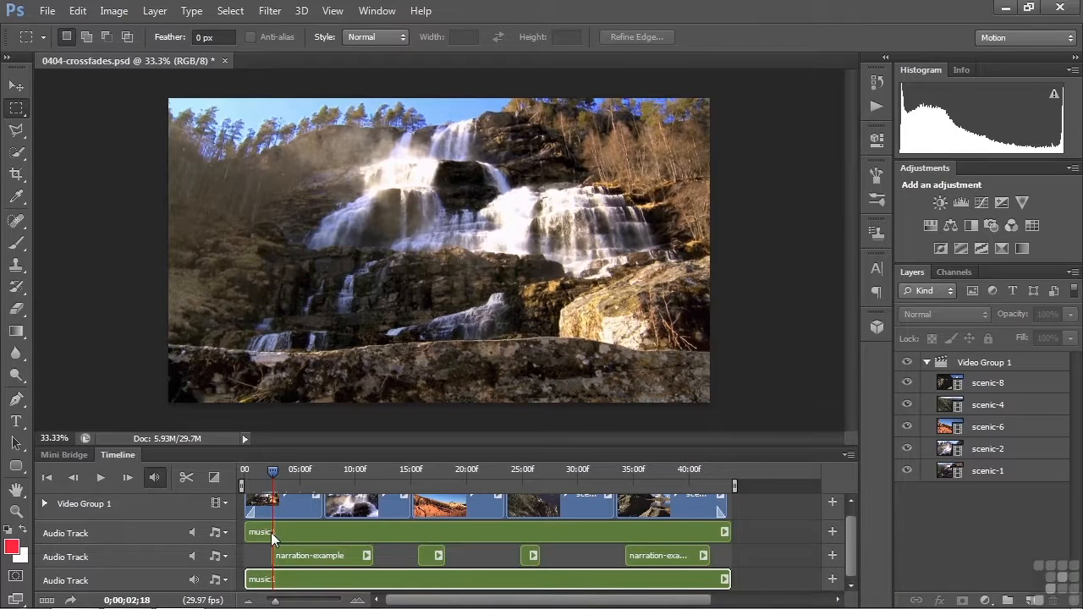
left_click_drag(272, 470, 272, 472)
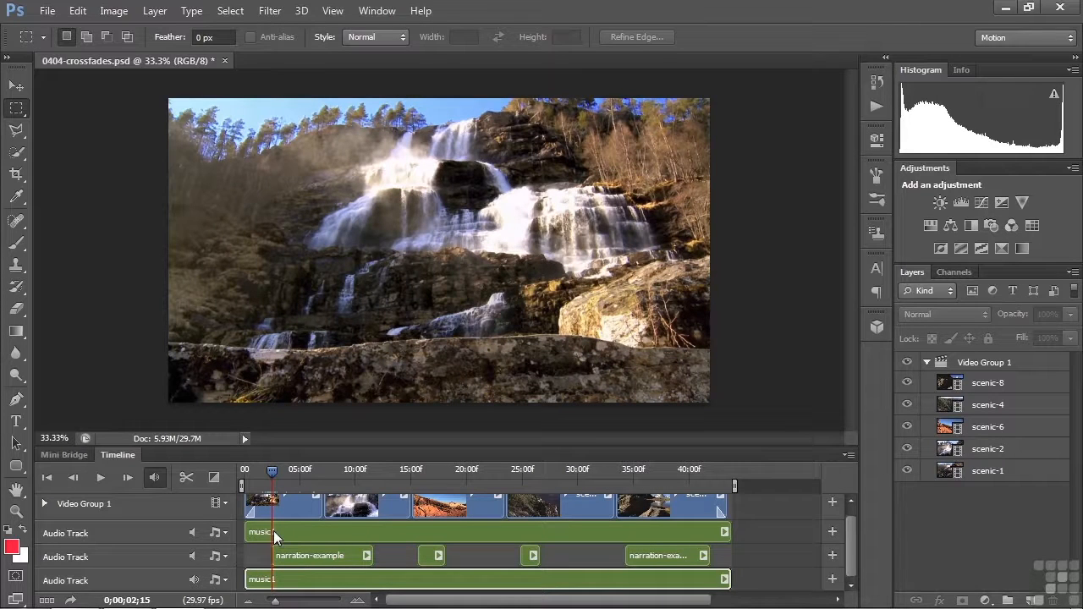
left_click(270, 471)
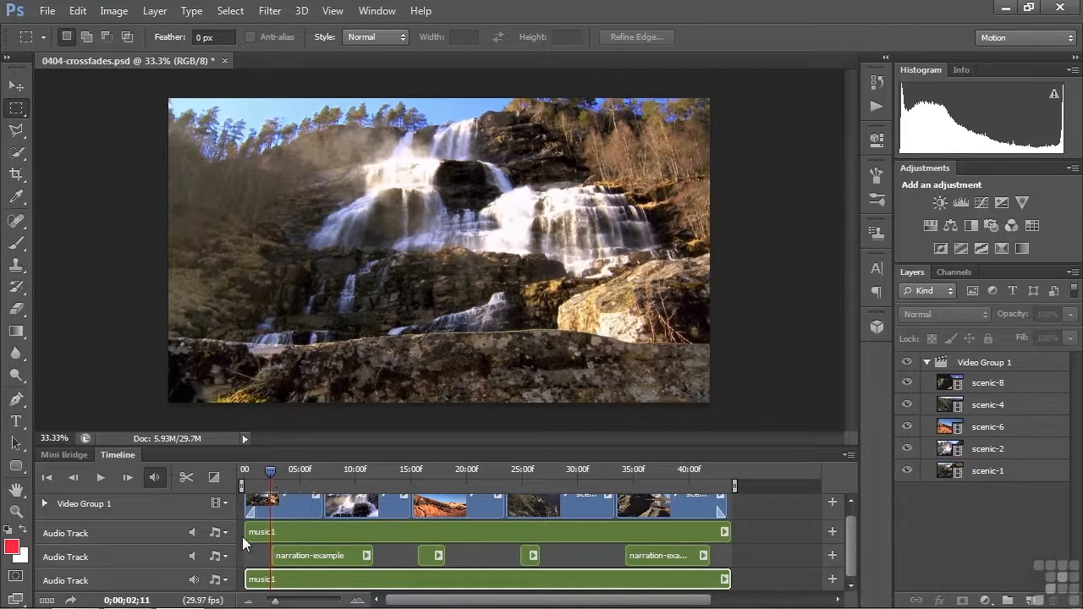
left_click(192, 556)
key("space")
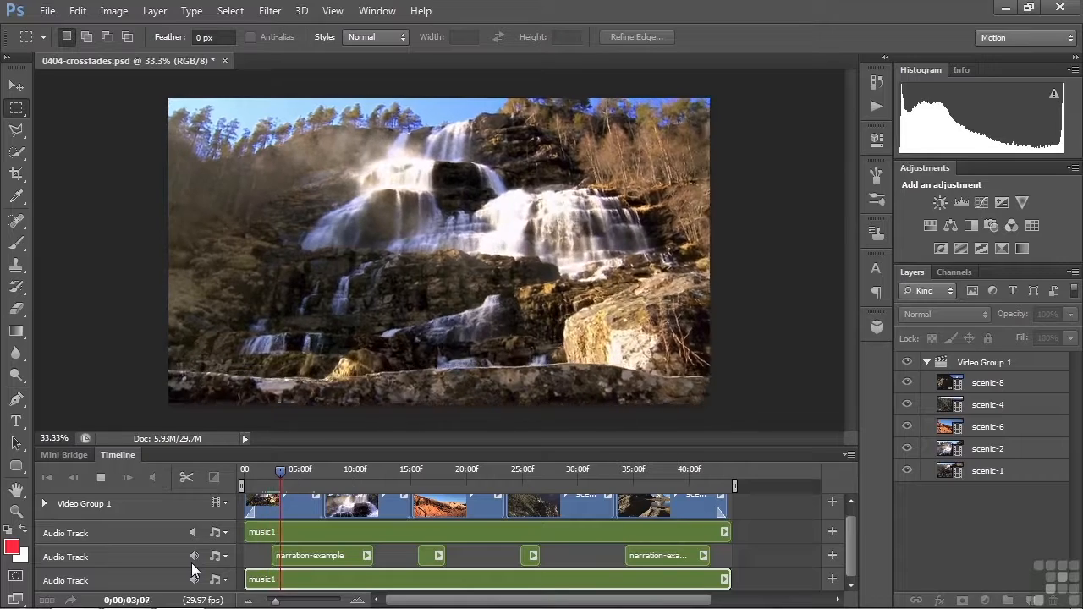
key("space")
Split the original music1 clip at 0;00;03;10 and the new music1 clip on the lowest audio track at 0;00;02;13
left_click_drag(290, 474, 281, 474)
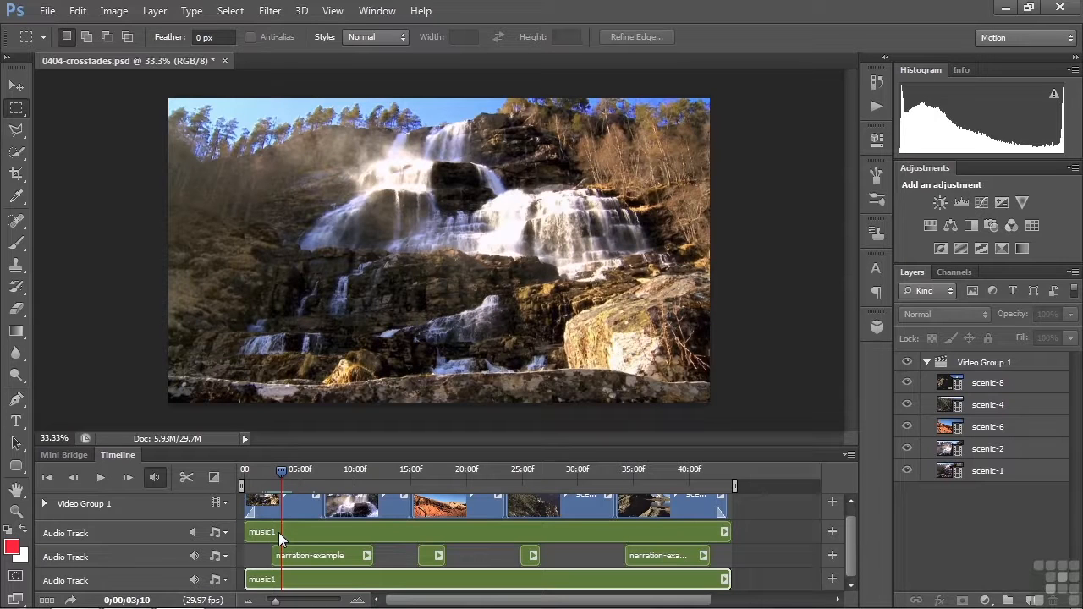
left_click(282, 533)
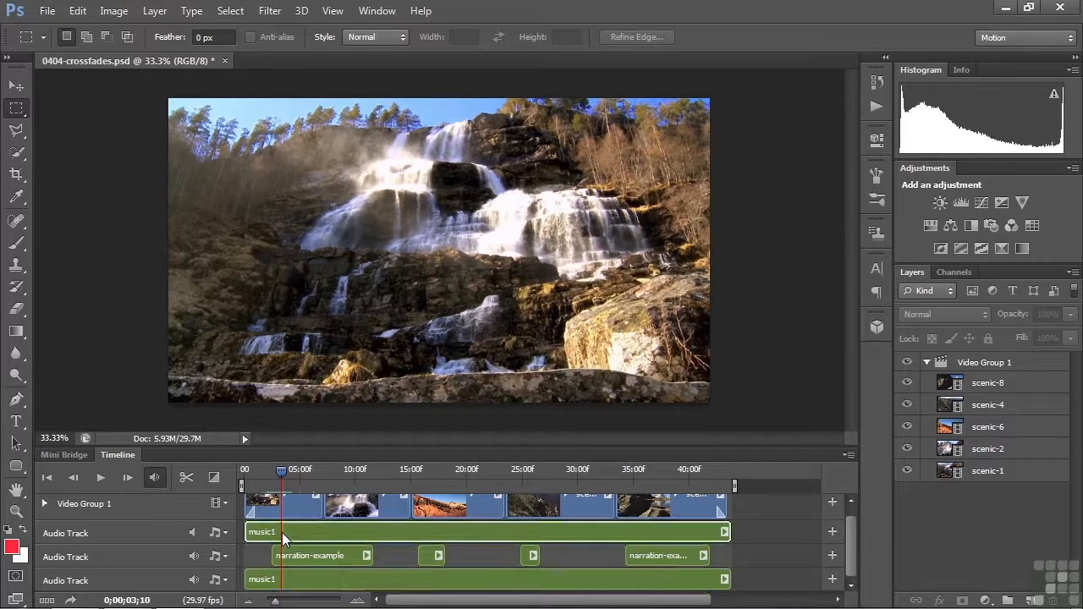
left_click(187, 479)
left_click_drag(282, 470, 271, 470)
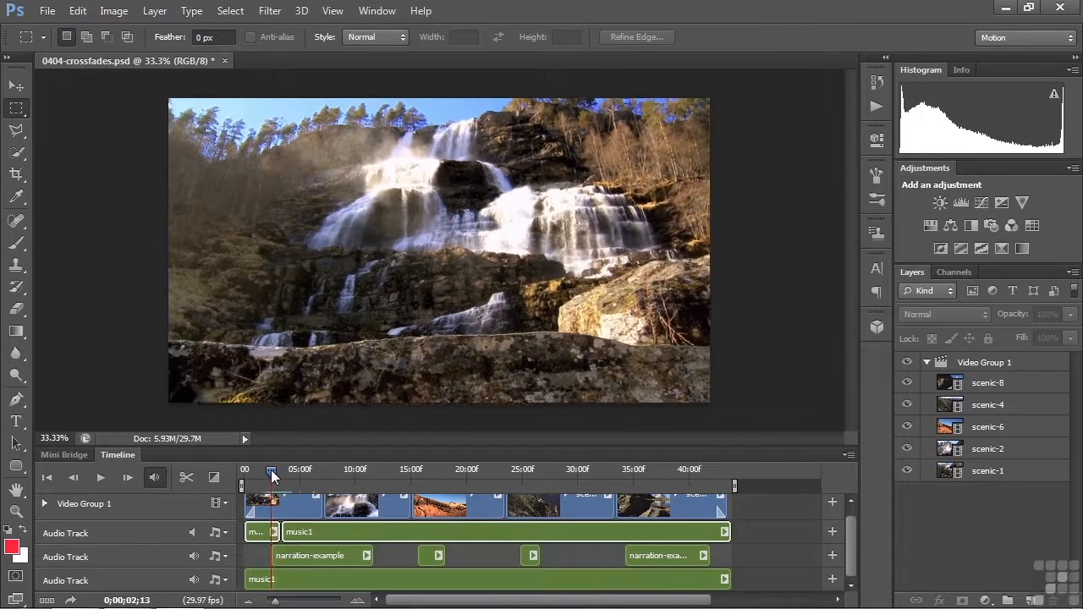
left_click(274, 584)
left_click(187, 478)
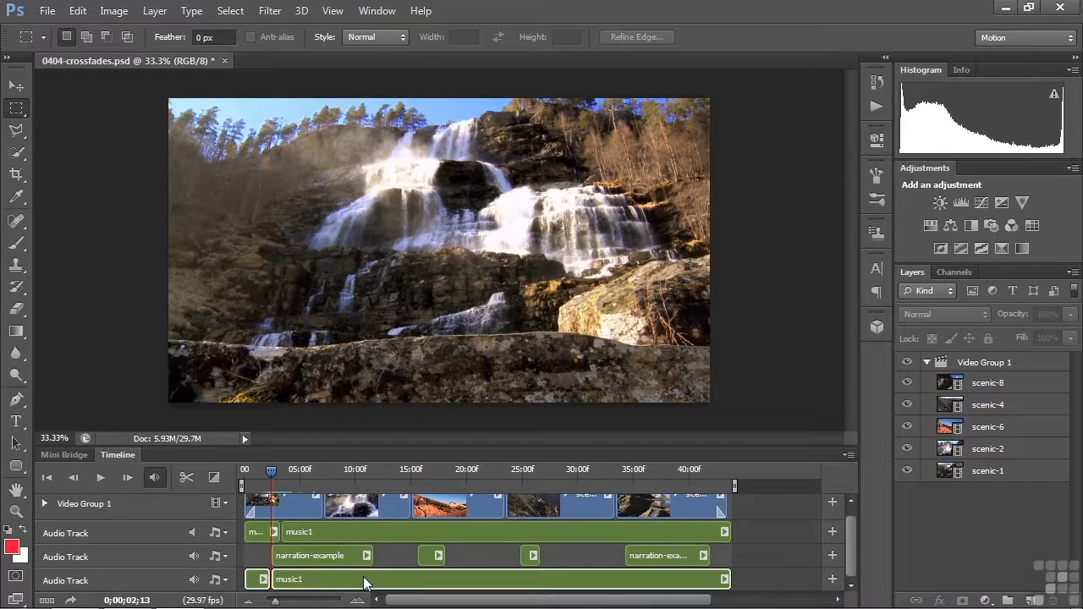
Near the end of the first narration clip, split the original music1 clip at 0;00;11;12 and the lower-volume music1 clip at 0;00;12;21
left_click(275, 478)
left_click_drag(275, 478, 372, 507)
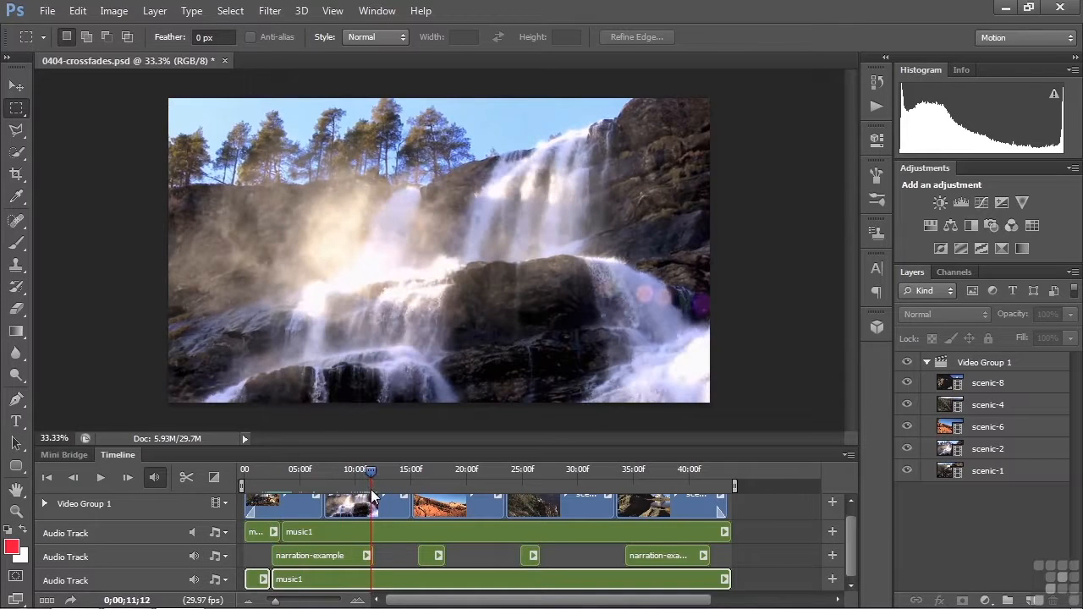
left_click(373, 534)
left_click(189, 477)
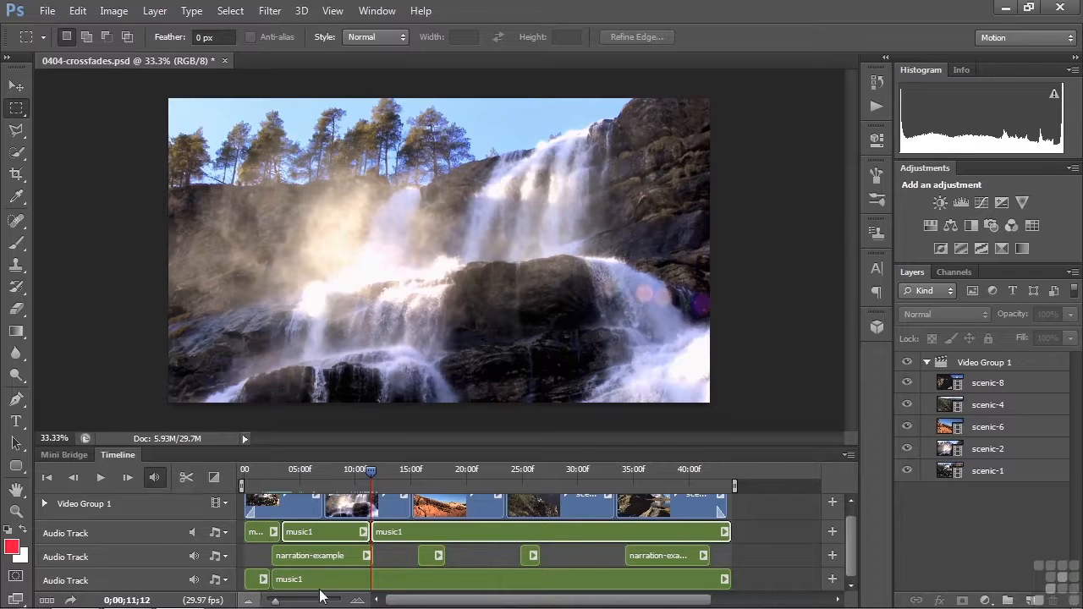
left_click_drag(373, 471, 385, 493)
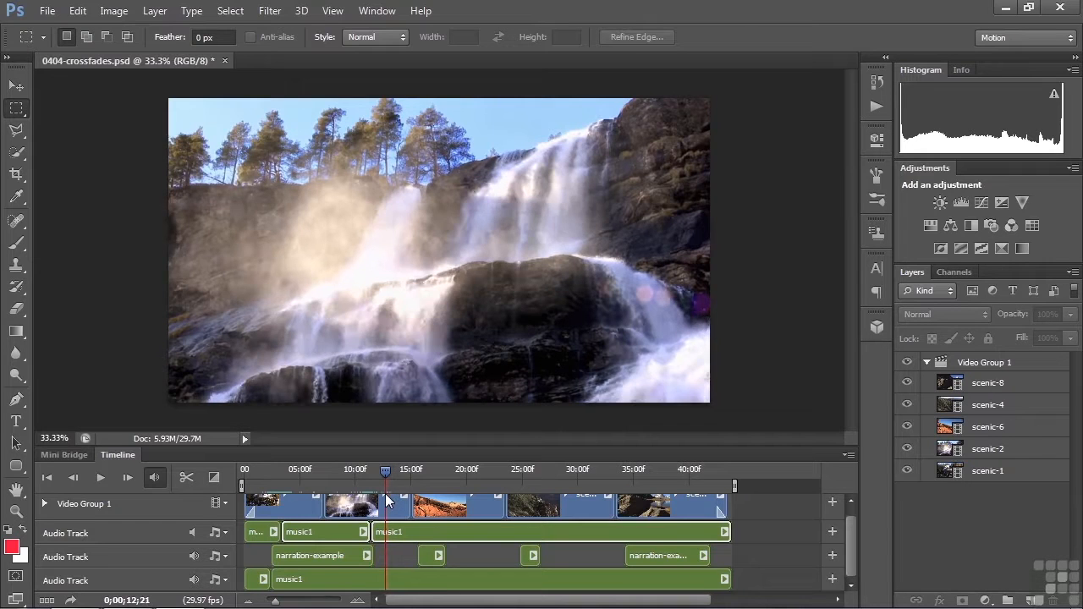
left_click(393, 585)
left_click(186, 479)
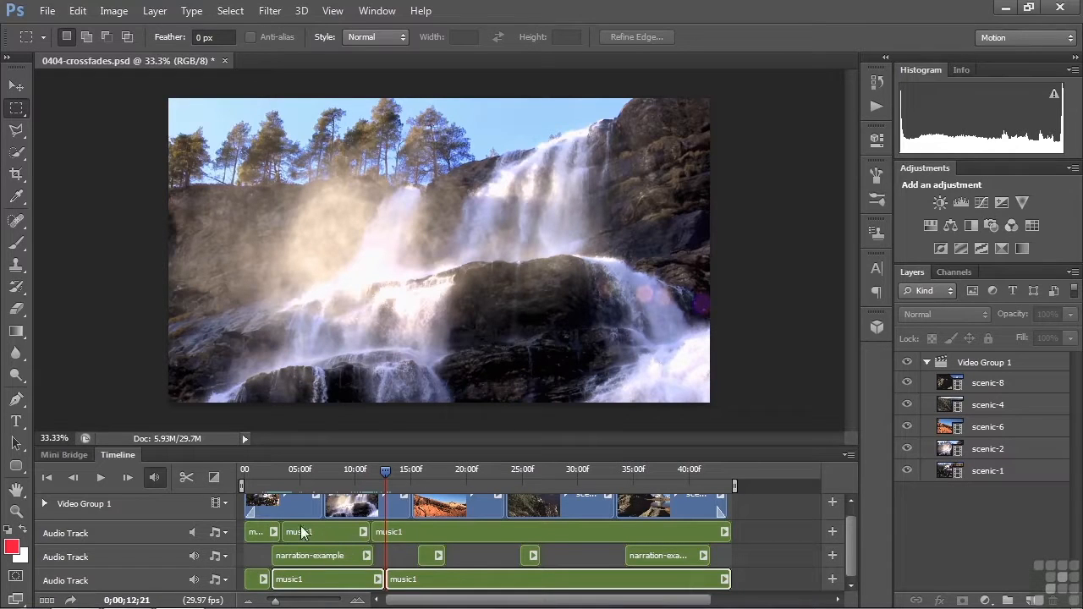
Mute the middle segment of the original music1 track, which lies above the first narration clip
left_click(260, 532)
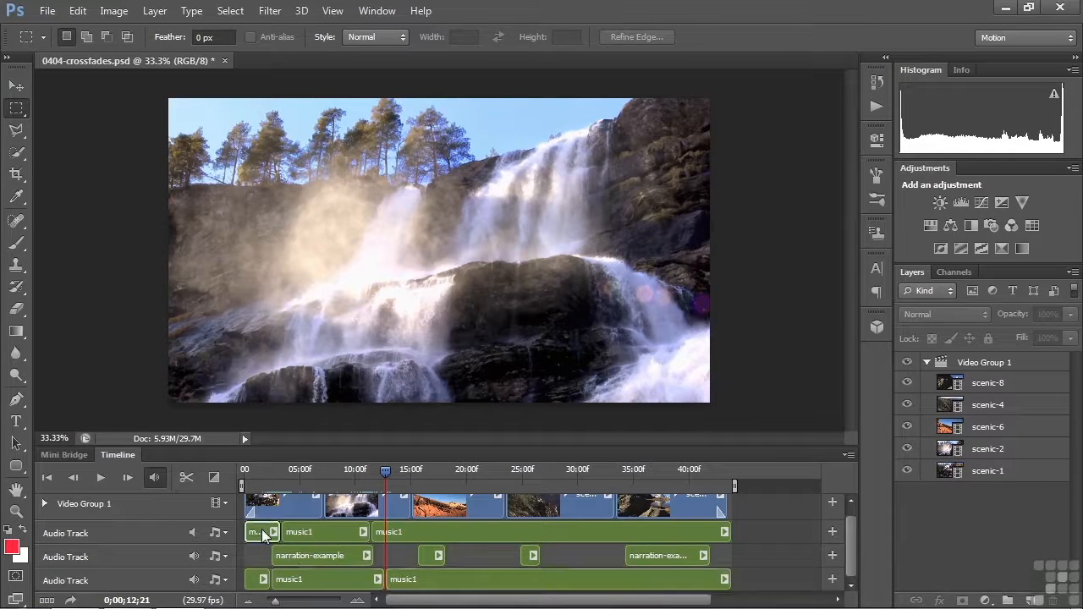
left_click(318, 531)
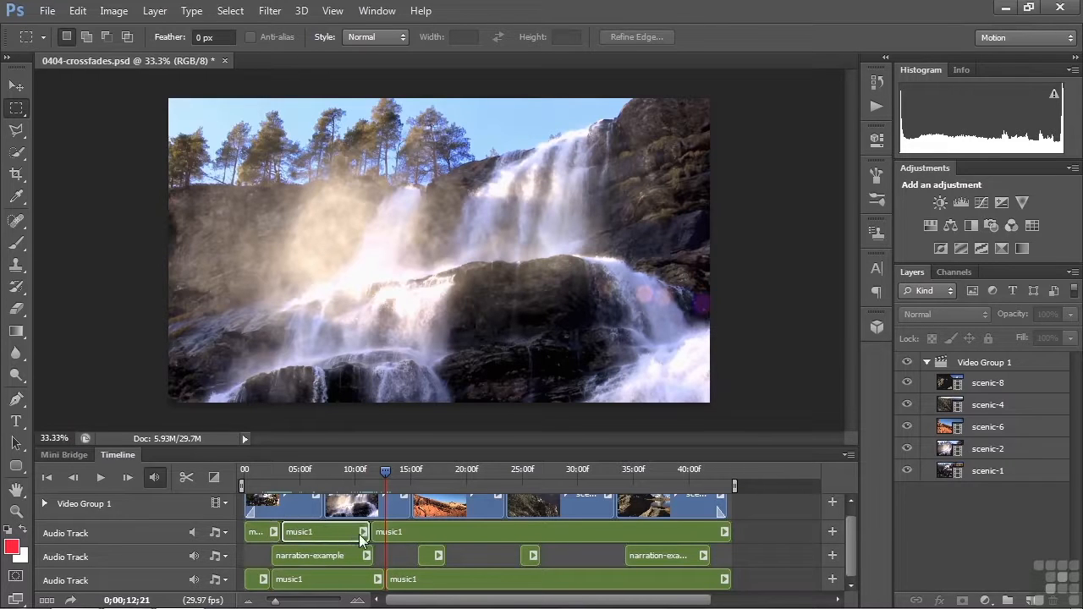
left_click(361, 532)
left_click(422, 518)
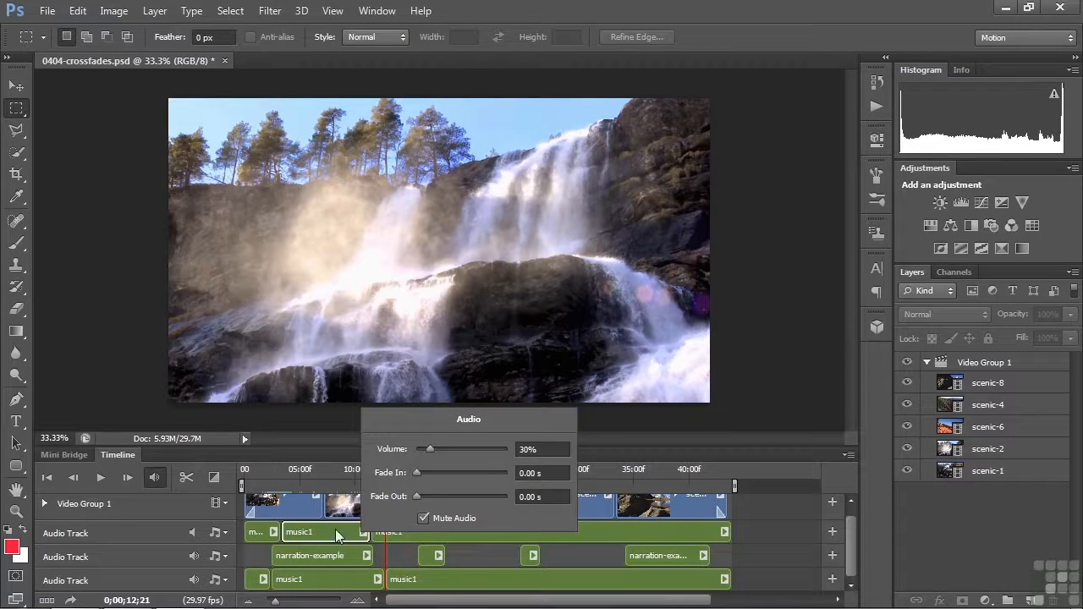
Mute the first and last segments of the lower-volume music1 track, leaving its middle segment audible
left_click(263, 580)
left_click(324, 565)
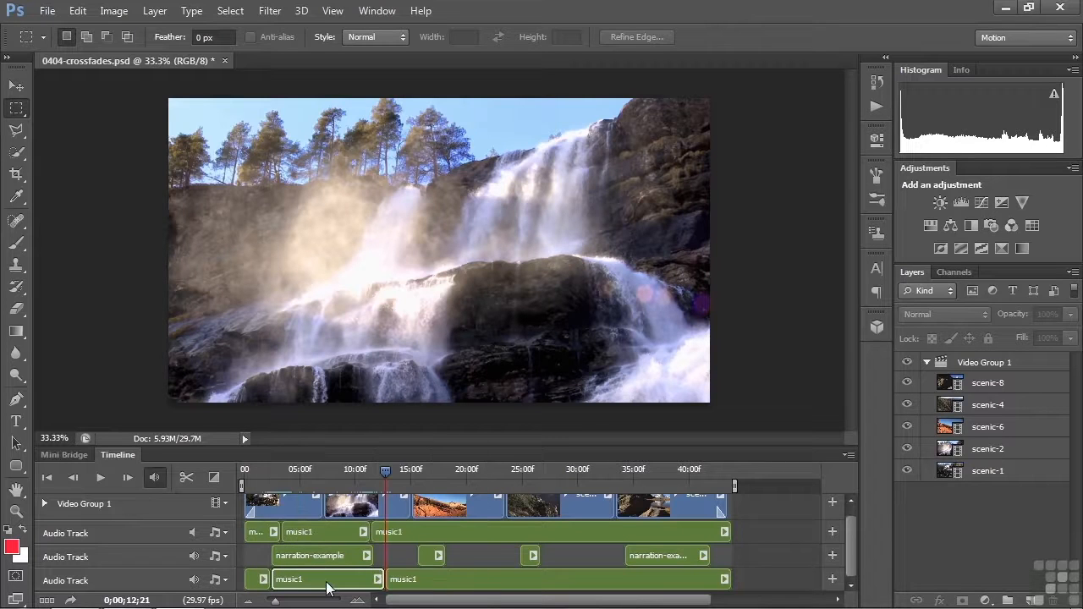
left_click(417, 581)
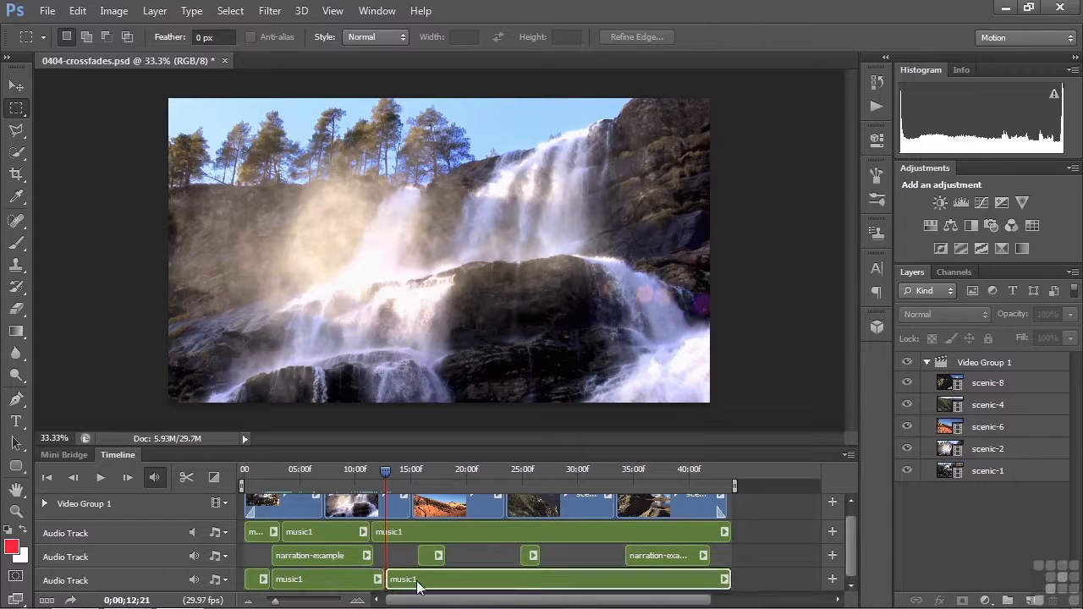
left_click(724, 580)
left_click(781, 565)
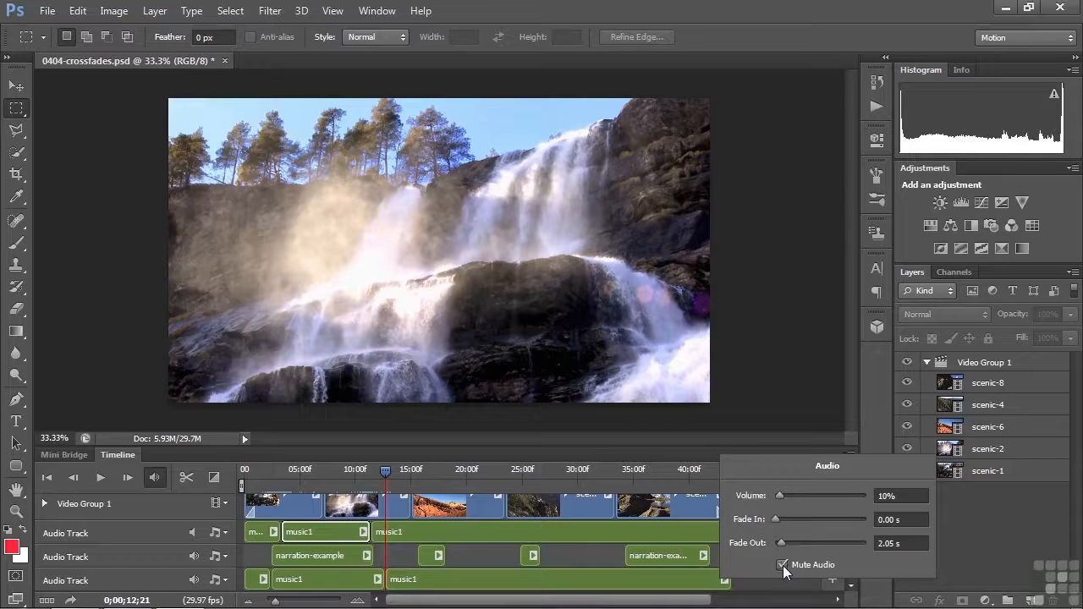
Unmute the original music track and play the timeline from the start to about 0;00;13;05 to check the music transitions
left_click_drag(389, 477, 257, 487)
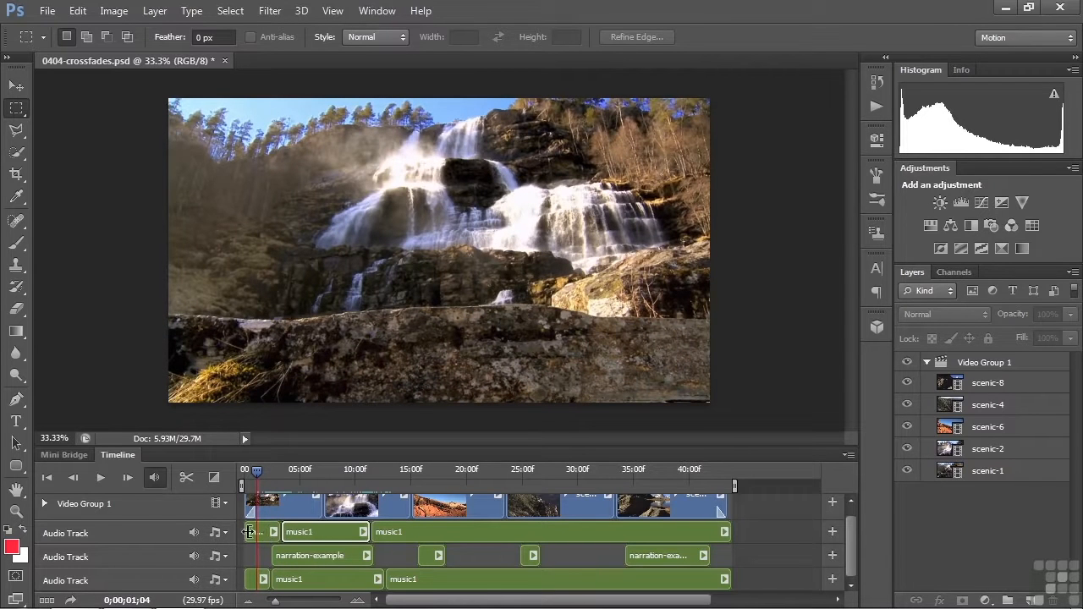
left_click_drag(257, 470, 244, 469)
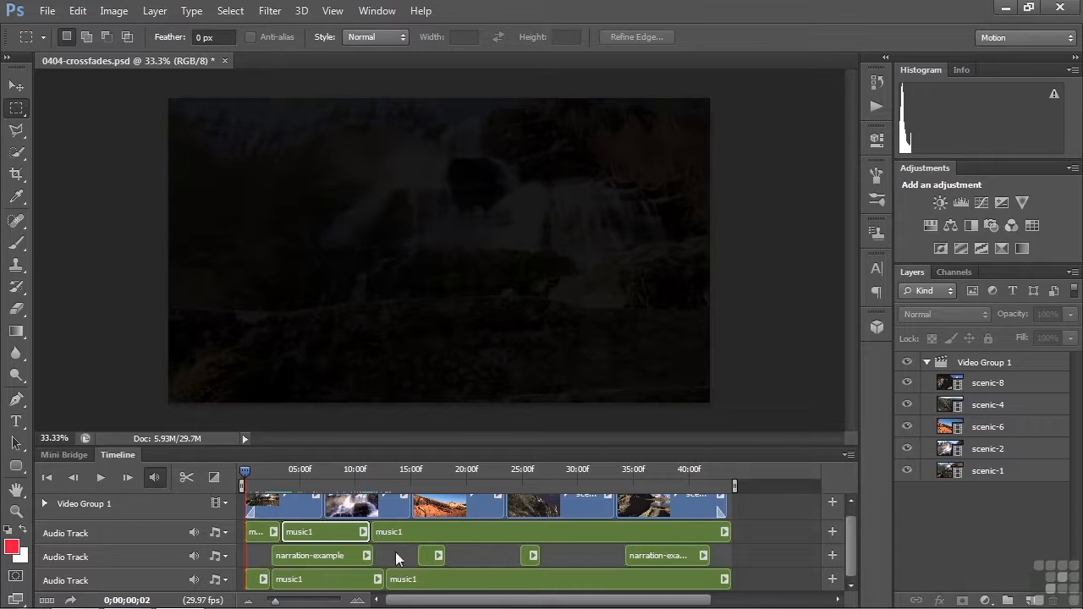
key("space")
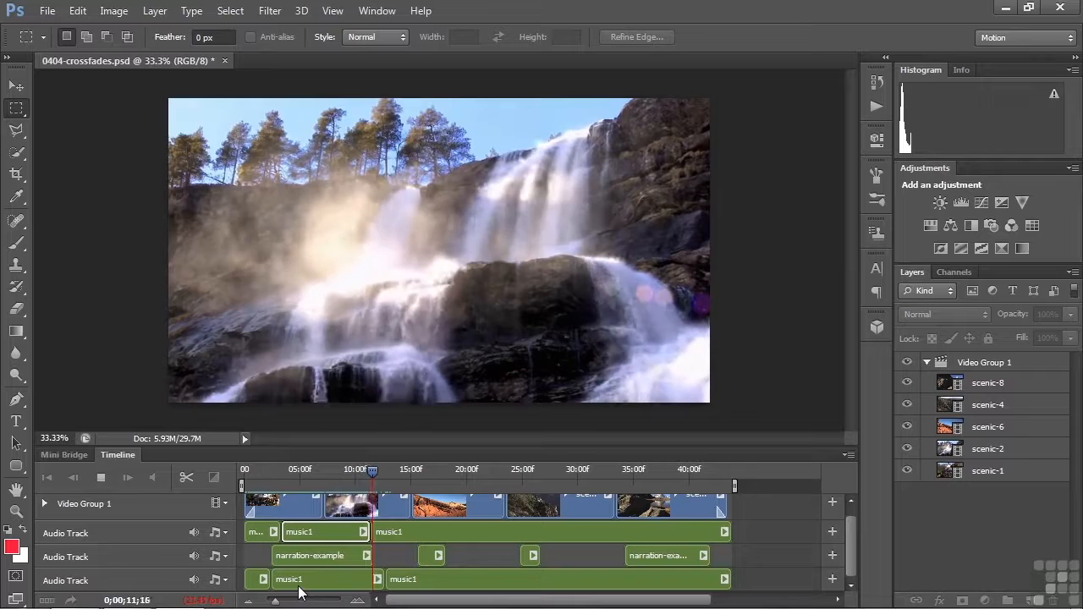
key("space")
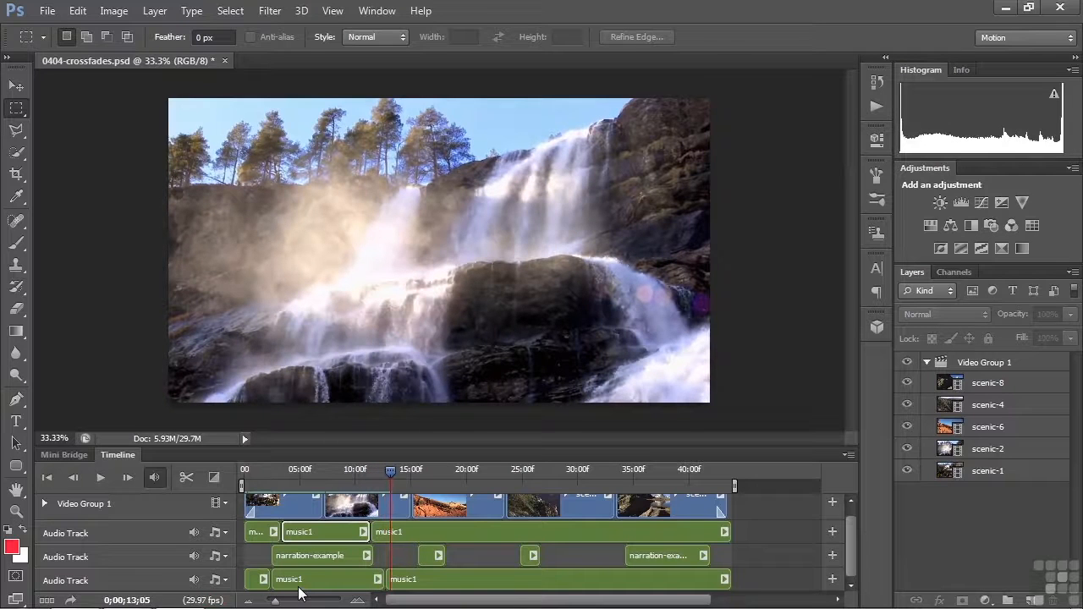
Select the scenic-2 video clip and open its audio settings to examine its volume and fades
left_click(370, 512)
left_click(403, 495)
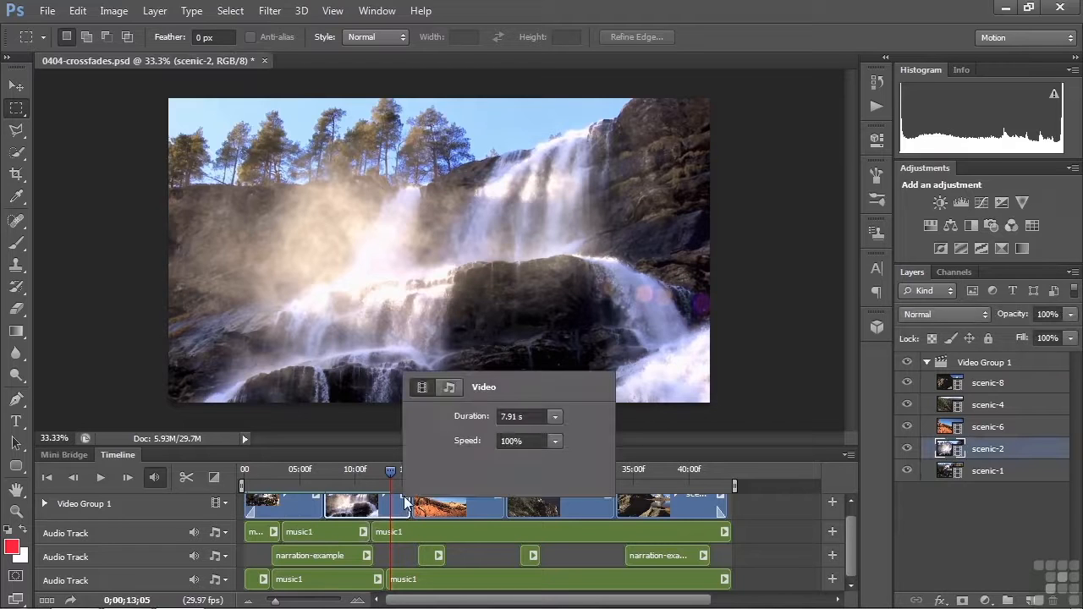
left_click(450, 387)
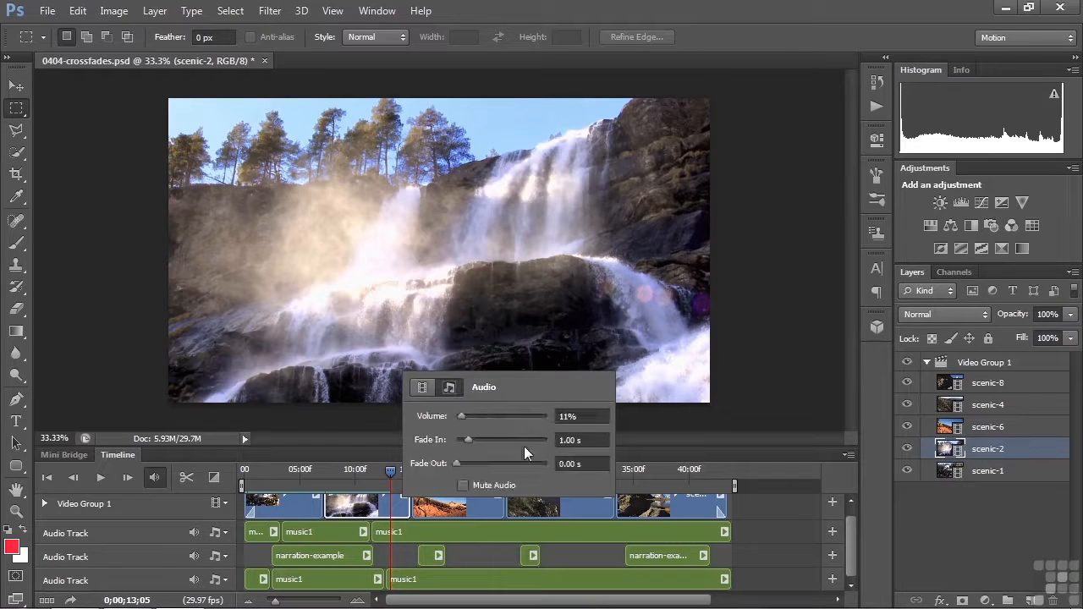
Set the scenic-2 clip's audio volume to 4%
left_click_drag(464, 416, 459, 416)
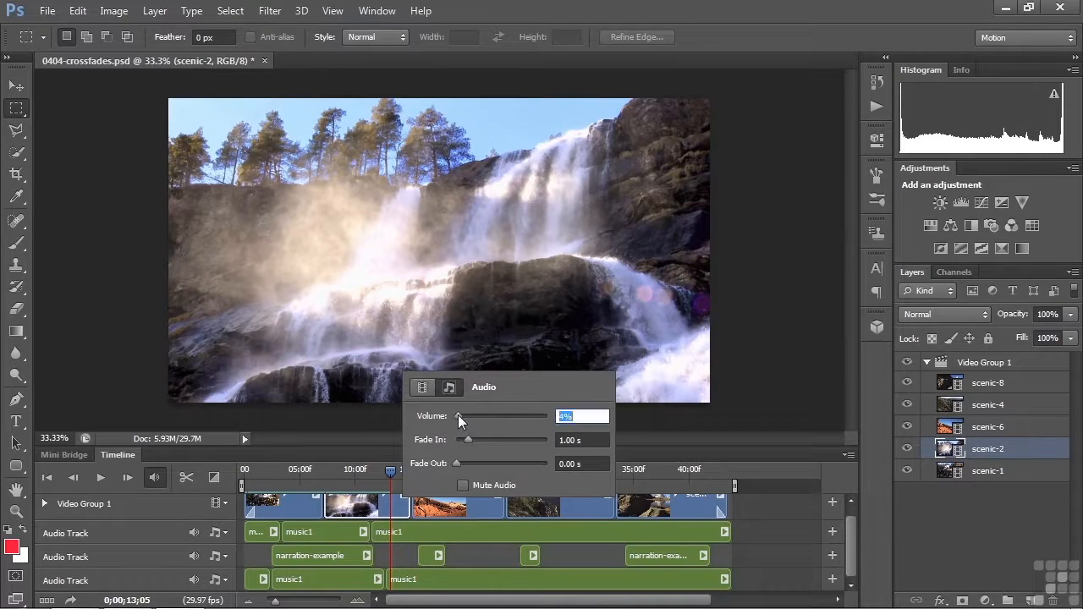
left_click(420, 483)
Give the first segment of the original music1 track an audio fade-out of 0.81 s
left_click_drag(384, 472, 303, 486)
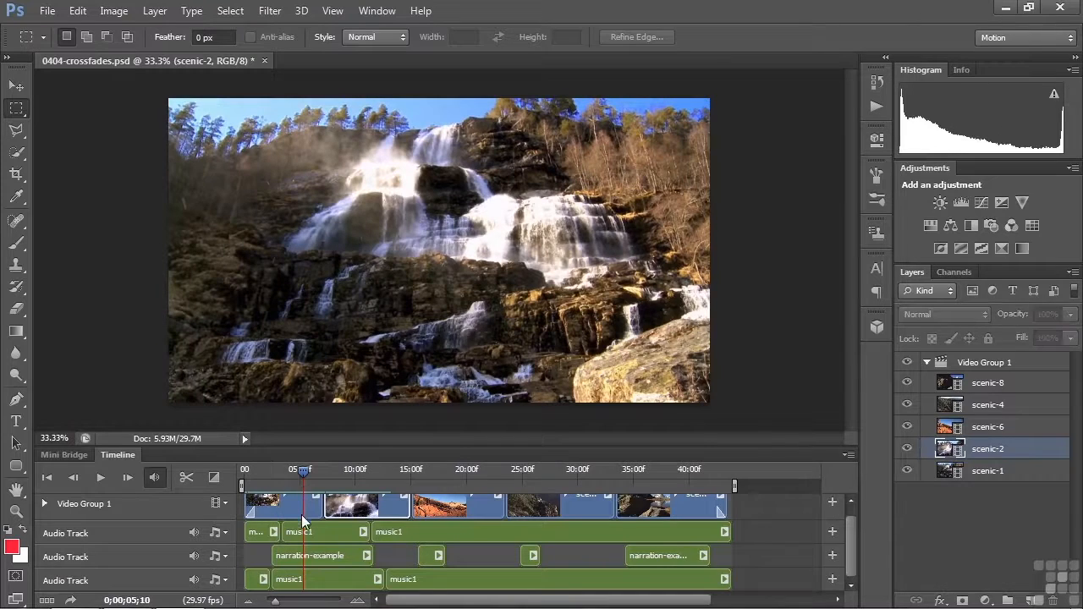
left_click(275, 532)
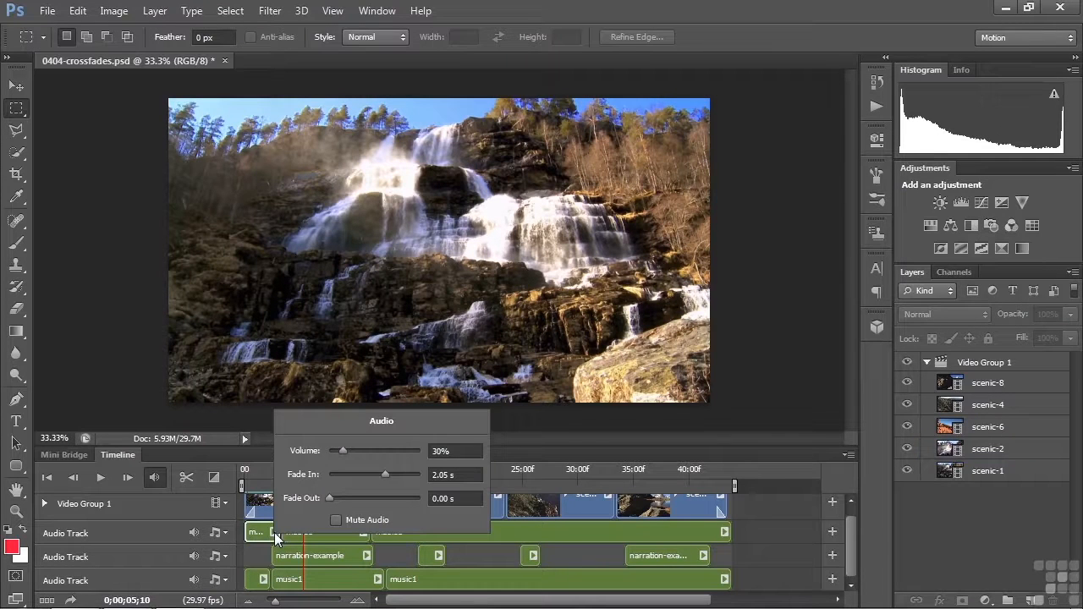
left_click_drag(330, 495, 351, 503)
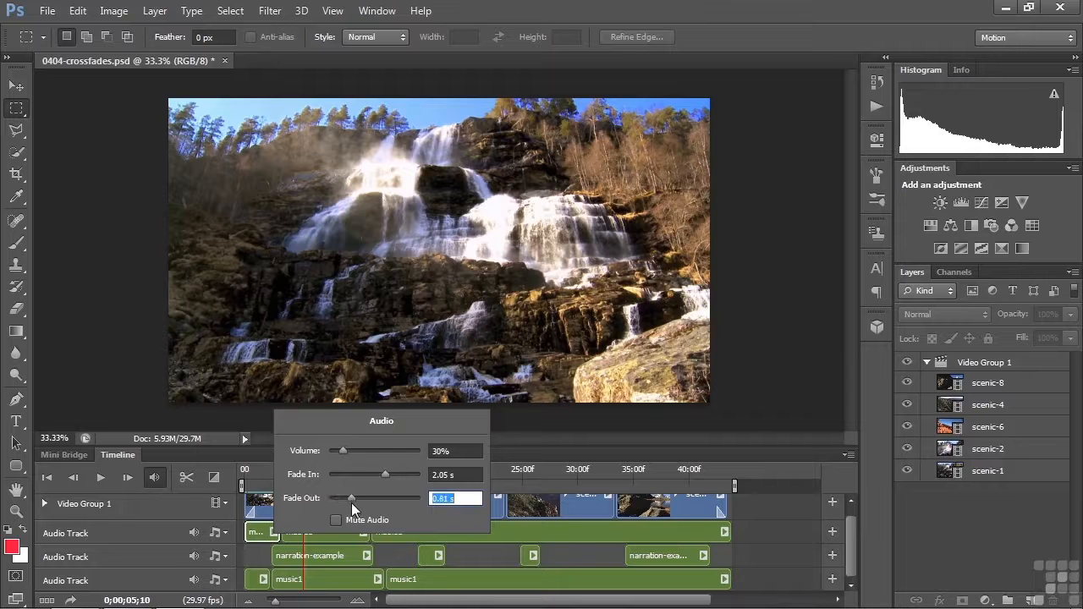
Give the middle segment of the lower-volume music1 track a 1.06 s fade-in and a short fade-out
left_click(378, 579)
left_click_drag(430, 525, 442, 523)
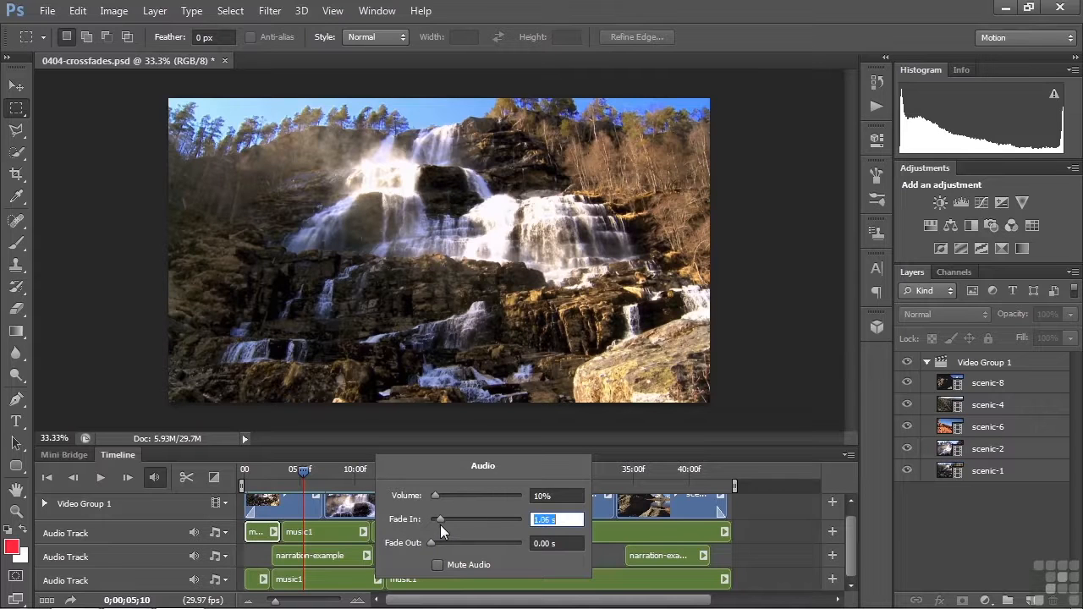
left_click(379, 576)
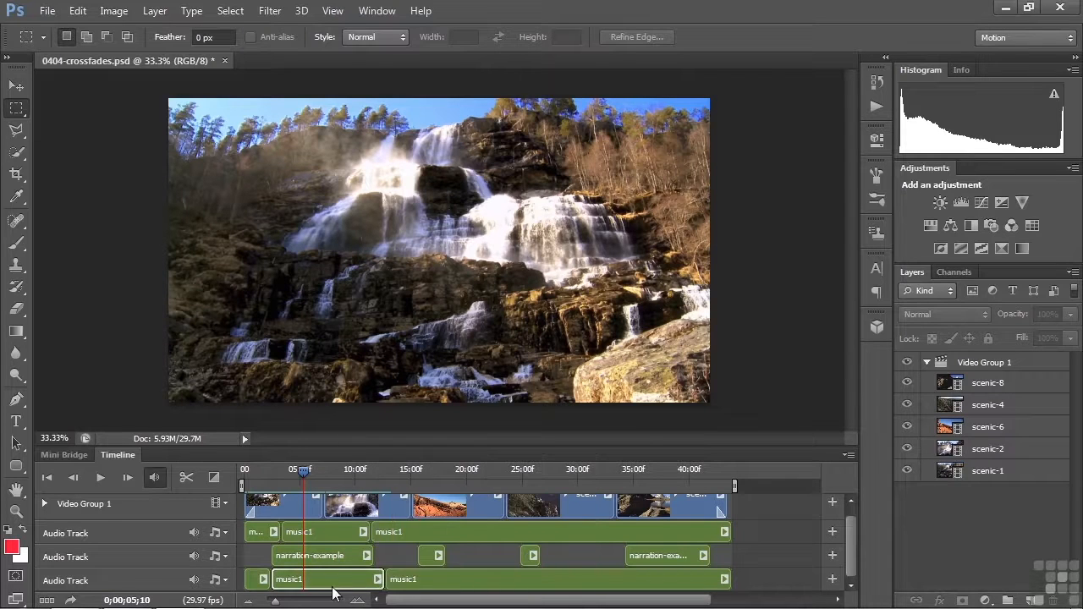
left_click(377, 579)
left_click_drag(428, 543, 437, 545)
Add a short fade-in to the last segment of the original music1 track
left_click(333, 530)
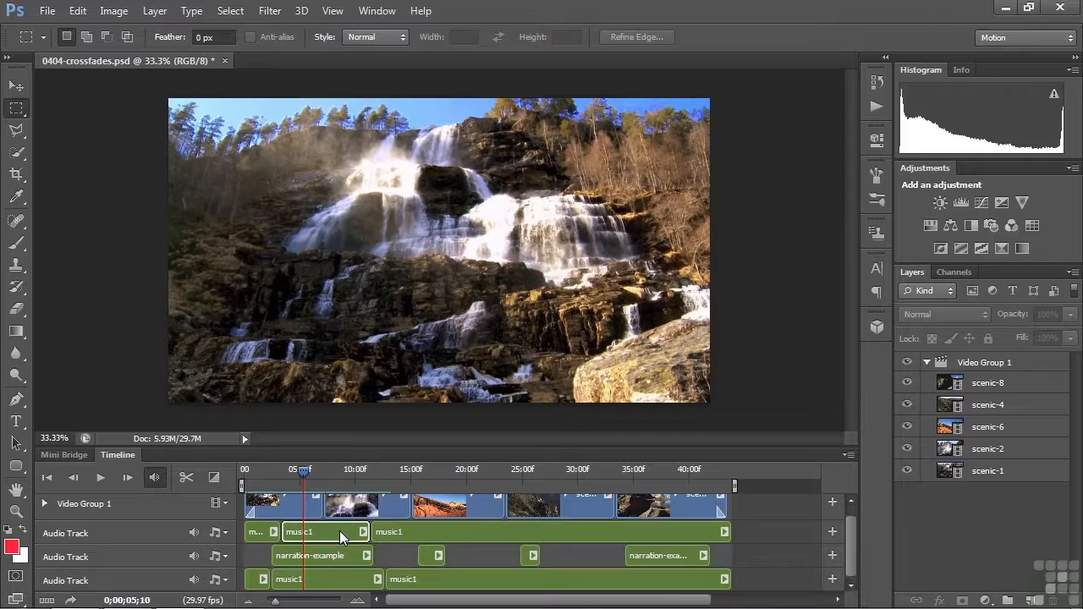
left_click(398, 530)
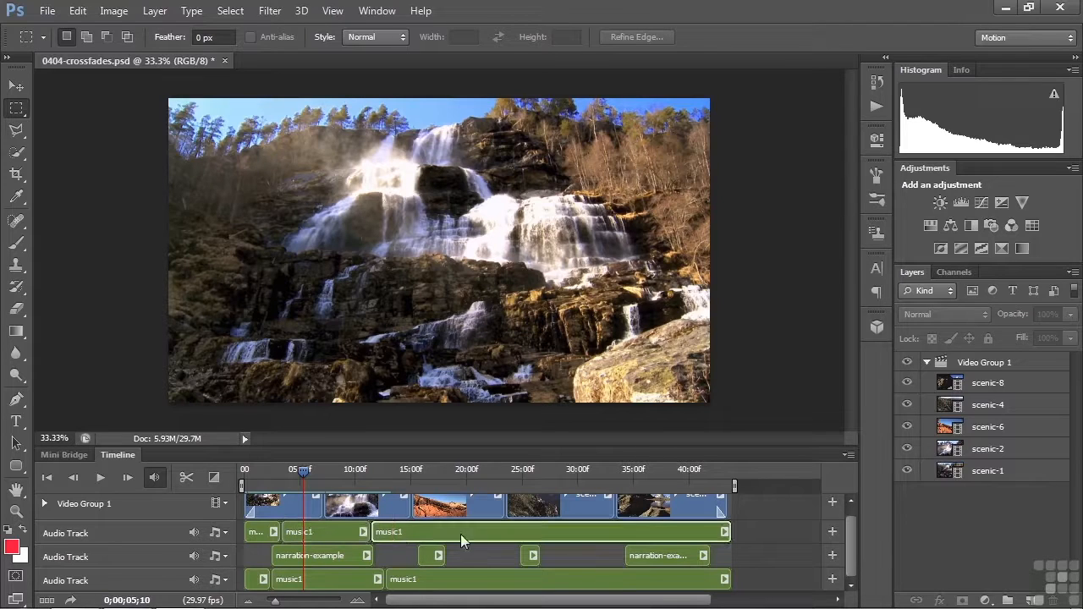
left_click(724, 532)
left_click_drag(779, 474, 782, 478)
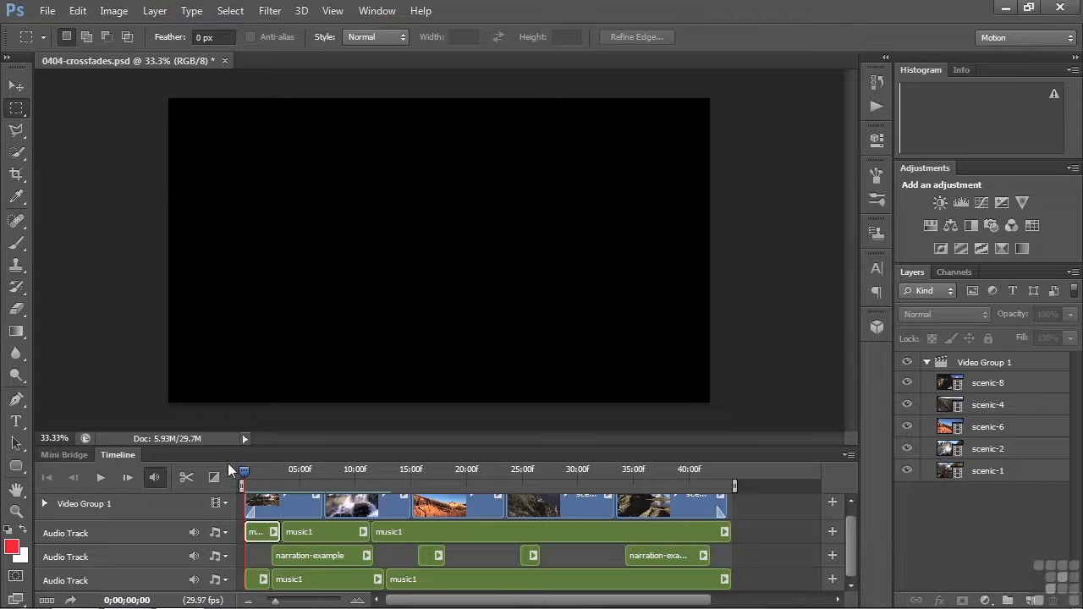
Play the timeline from the start to about 0;00;12;29 to check the music crossfades around the narration
key("space")
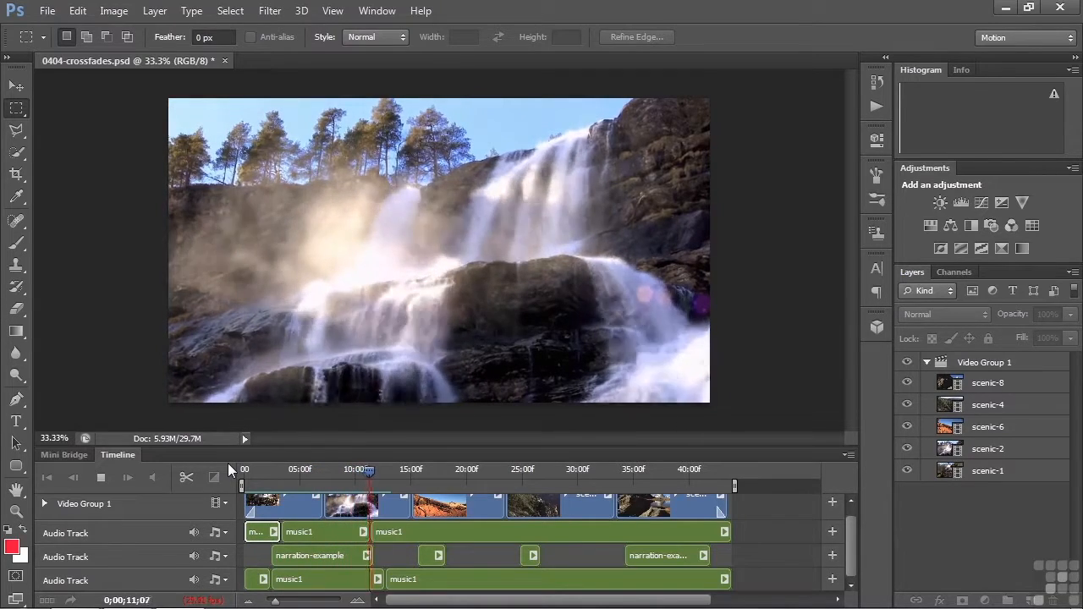
key("space")
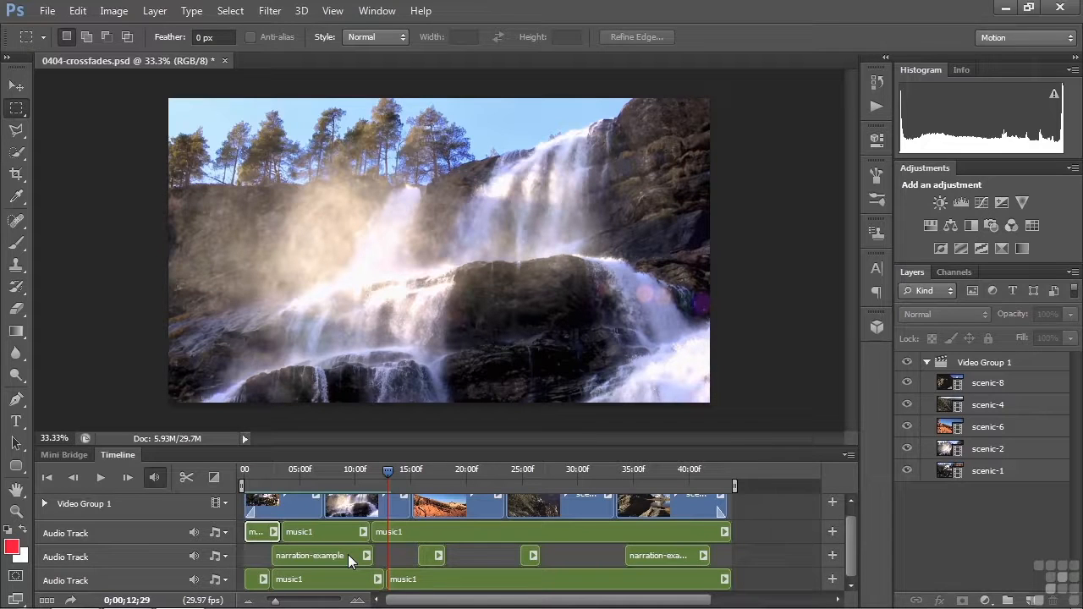
Enlarge the Timeline panel until the video group and all three audio tracks fit, and move the playhead to 0;00;06;05
left_click_drag(853, 551, 851, 527)
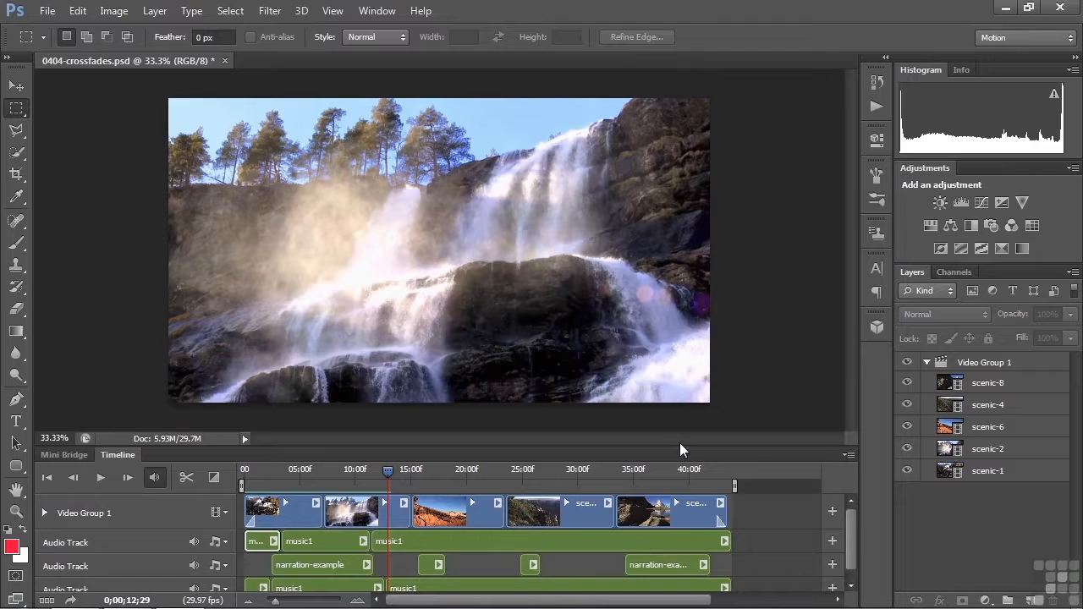
left_click_drag(679, 446, 672, 343)
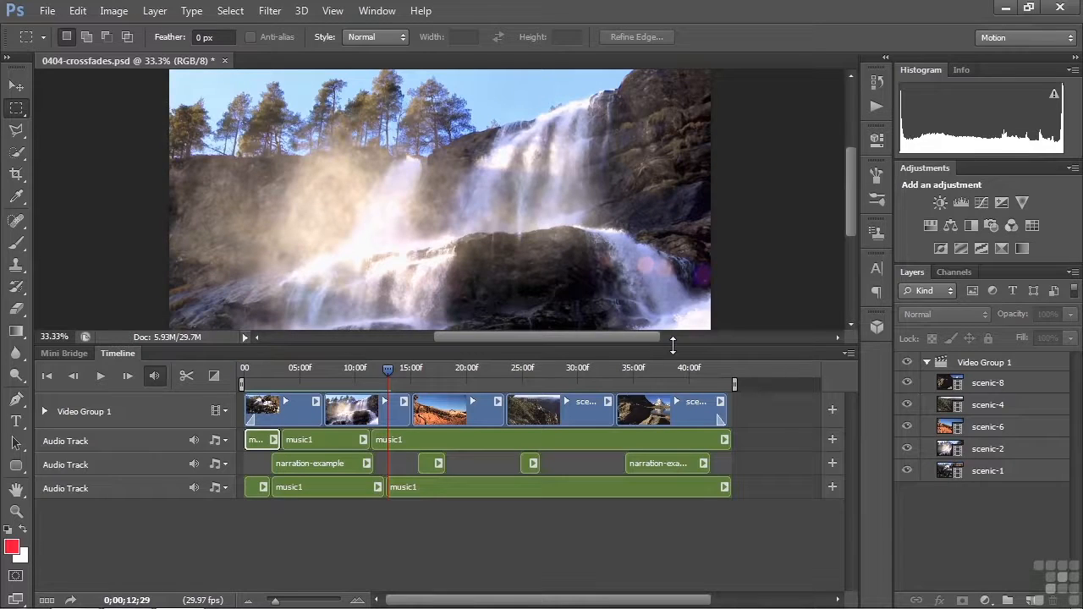
left_click_drag(378, 367, 313, 369)
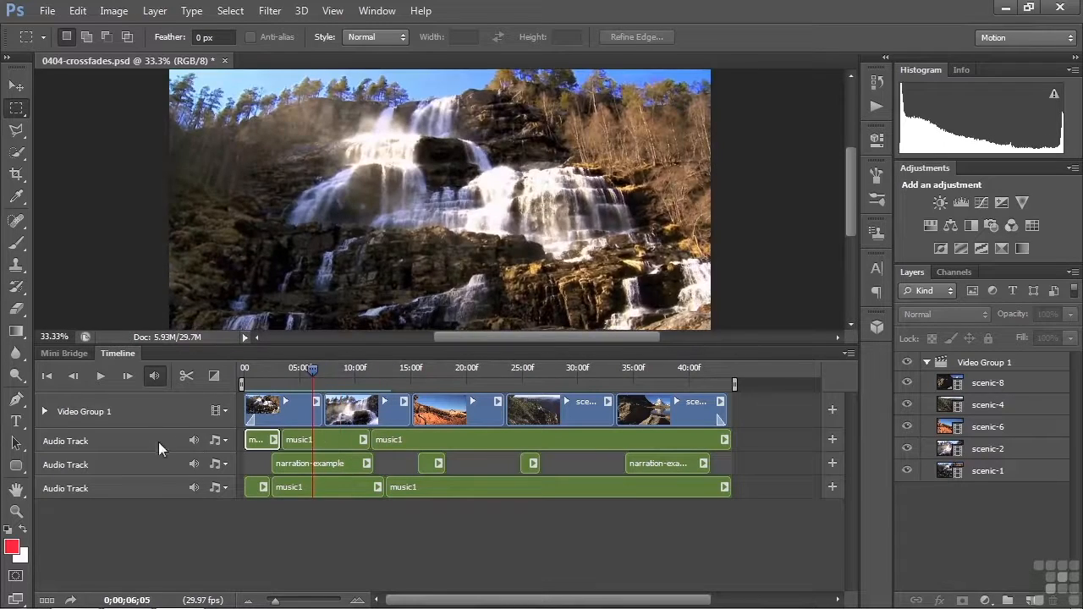
Mute all three audio tracks so that only the video clips' own sound plays
left_click(195, 440)
left_click(194, 466)
left_click(194, 488)
Play the timeline across the cut from scenic-1 to scenic-2, stopping at about 0;00;09;01, to check the clips' sound
mouse_move(312, 369)
left_mouse_down()
mouse_move(331, 378)
mouse_move(295, 369)
left_mouse_up()
key("space")
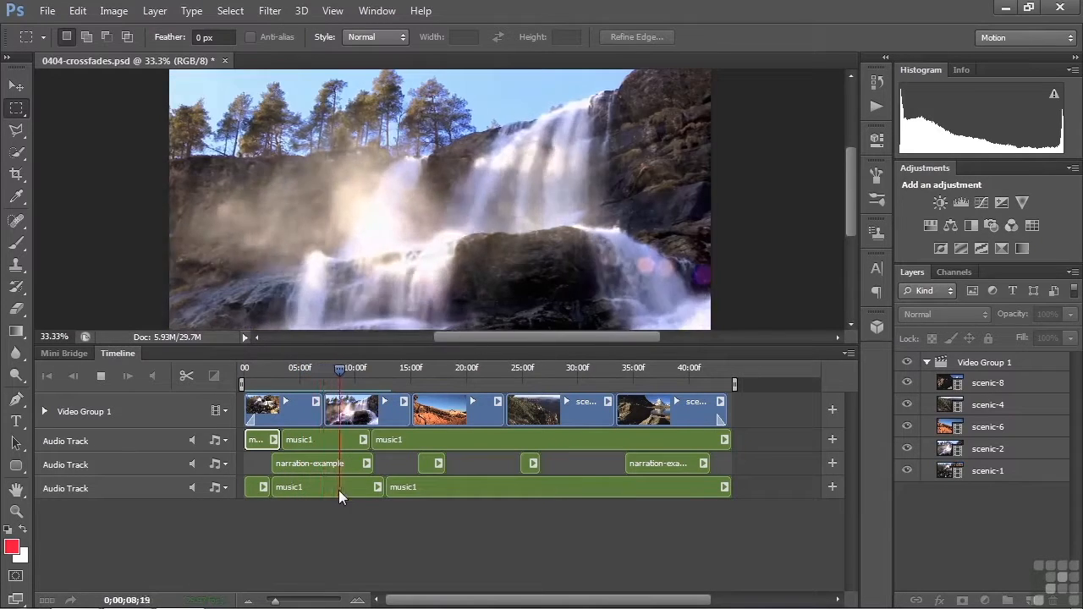
key("space")
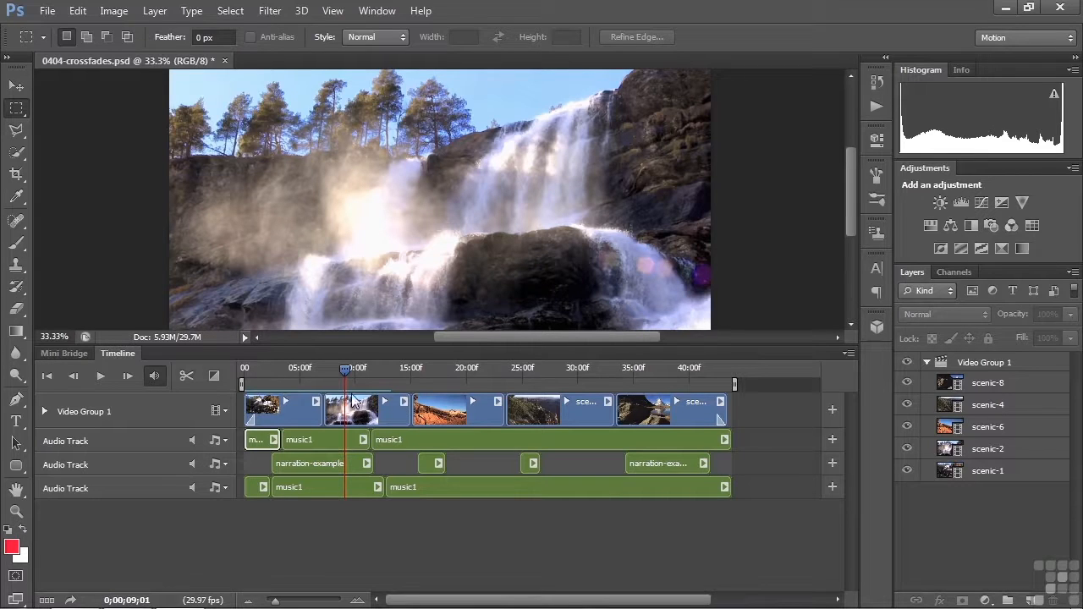
Set the scenic-1 video clip's audio fade-out to 0.00 s
left_click(317, 403)
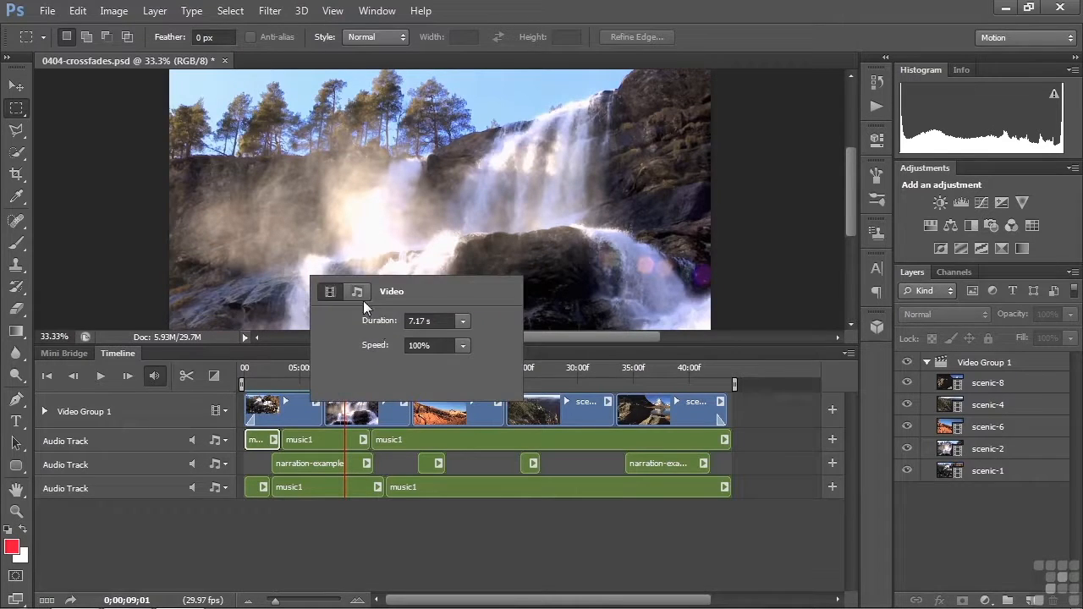
left_click(357, 291)
left_click_drag(376, 367, 359, 347)
left_click(301, 407)
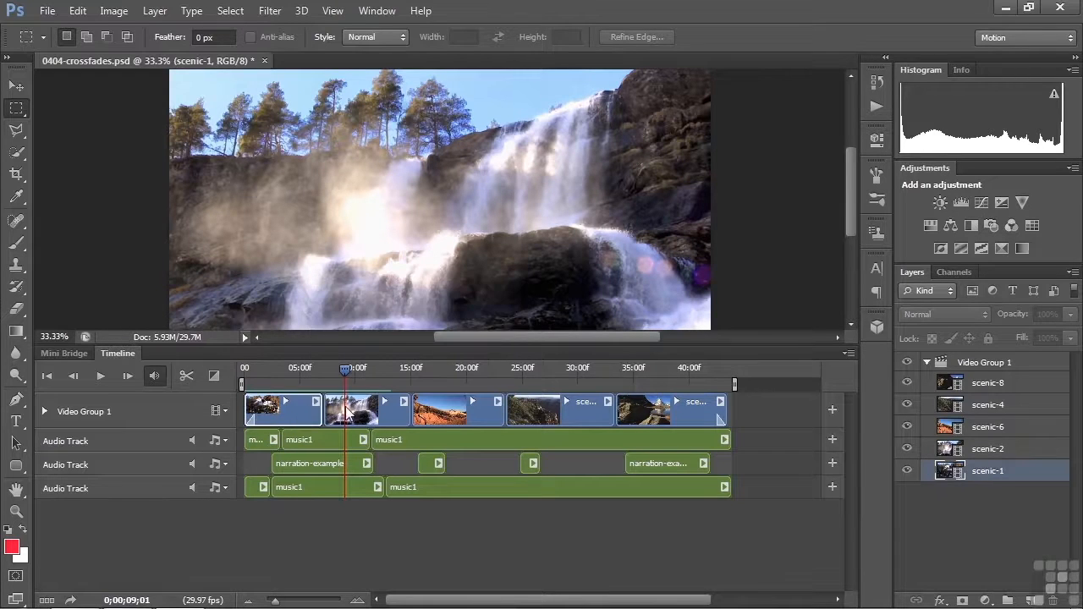
Set the scenic-2 video clip's audio fade-in to 0.00 s
left_click(349, 409)
left_click(403, 401)
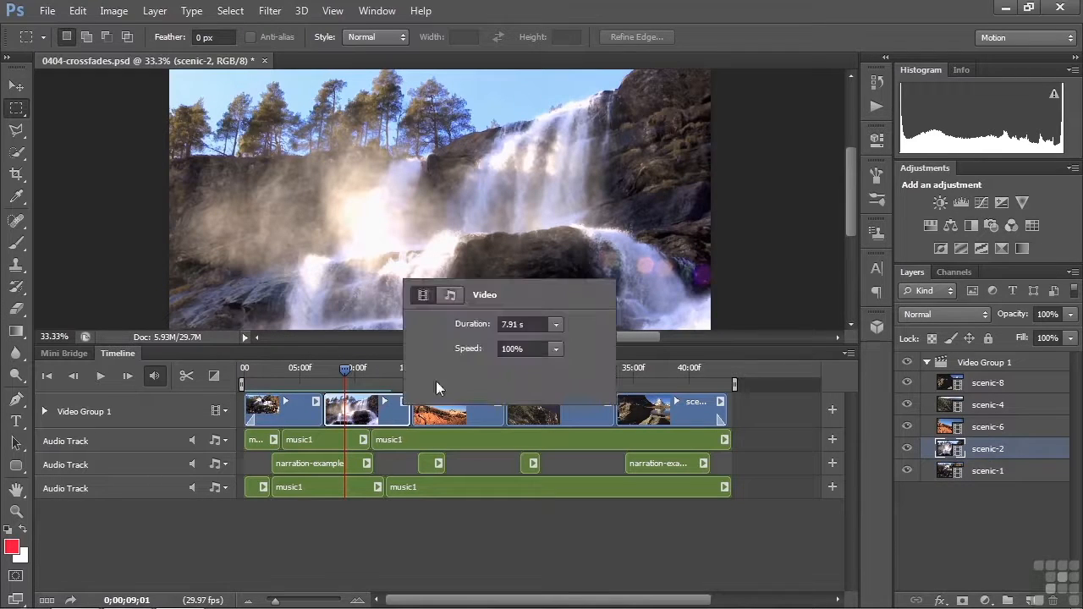
left_click(451, 302)
left_click(466, 347)
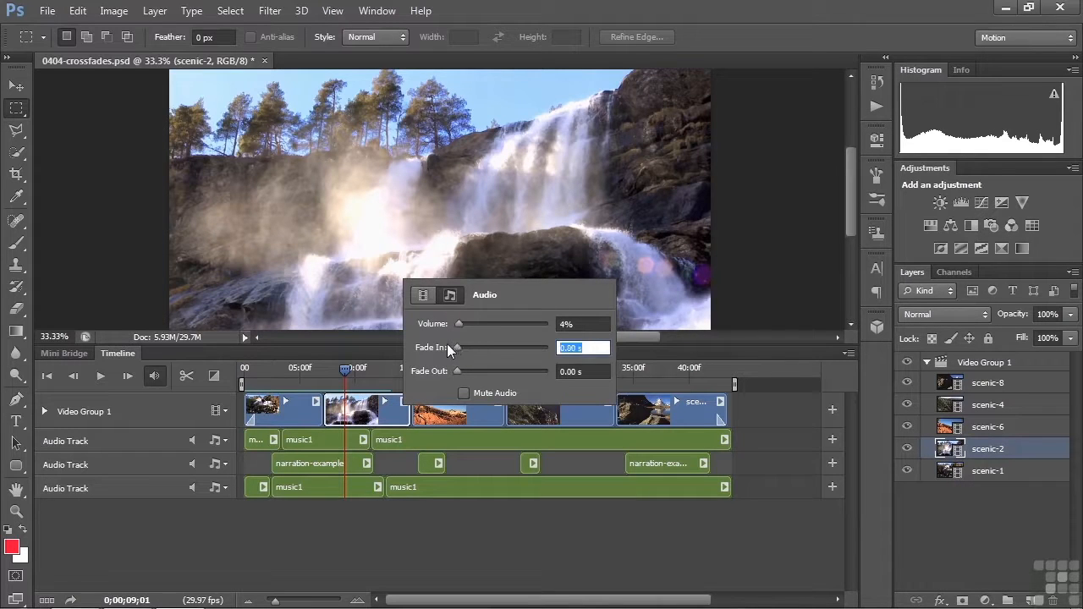
left_click(374, 406)
Play the timeline from about 0;00;05;28 to 0;00;08;06 to check the unfaded sound between scenic-1 and scenic-2
left_click_drag(342, 370, 308, 369)
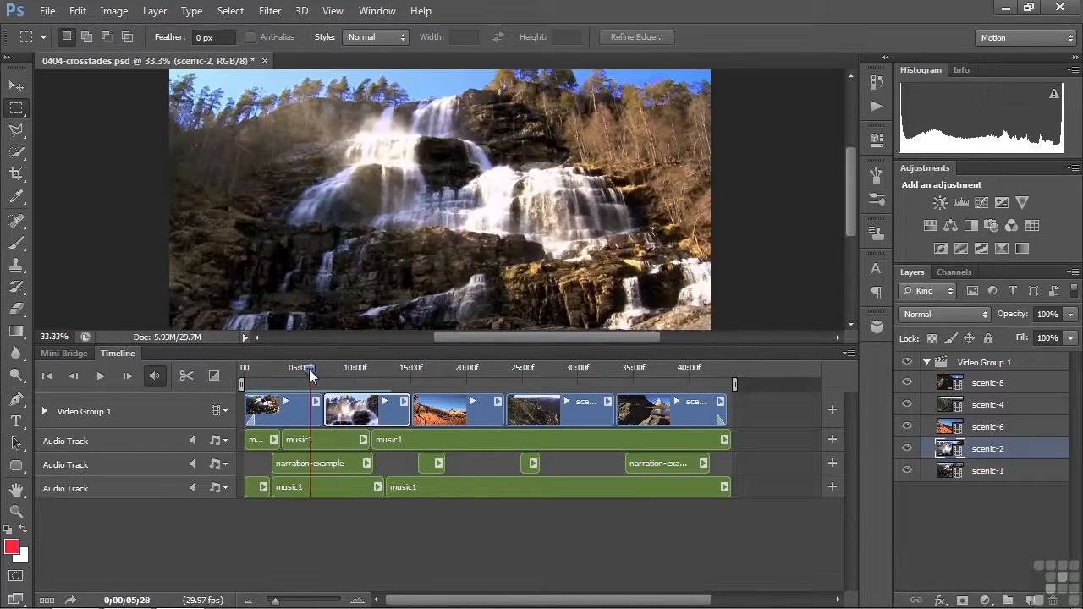
key("space")
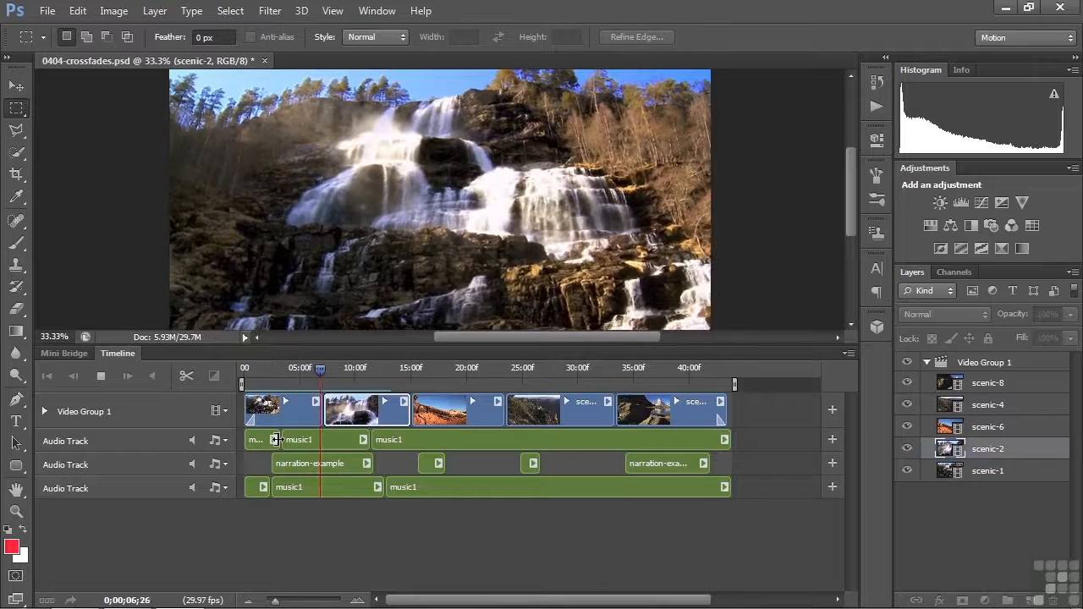
key("space")
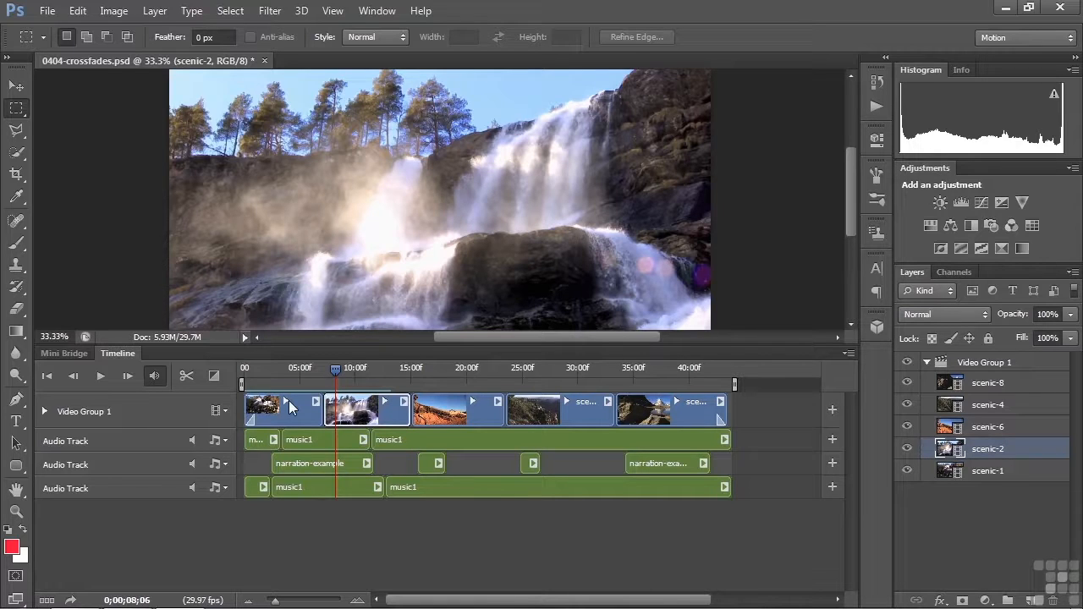
Duplicate Video Group 1 twice, placing the two copies below the original in the layer stack
left_click(992, 363, "alt")
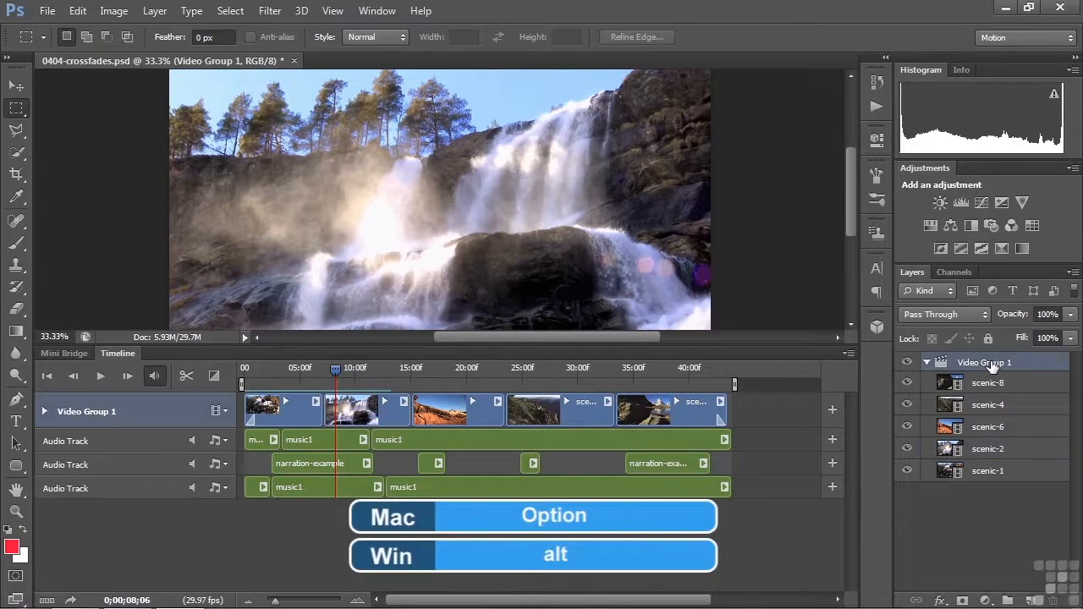
left_click_drag(993, 364, 962, 499)
left_click(927, 492)
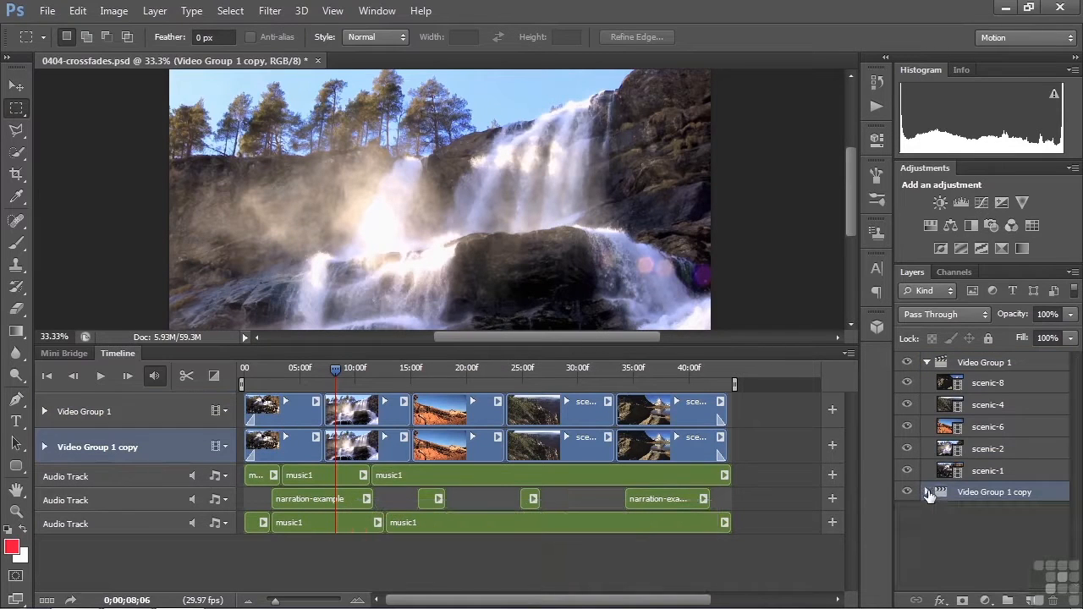
left_click_drag(999, 496, 988, 533)
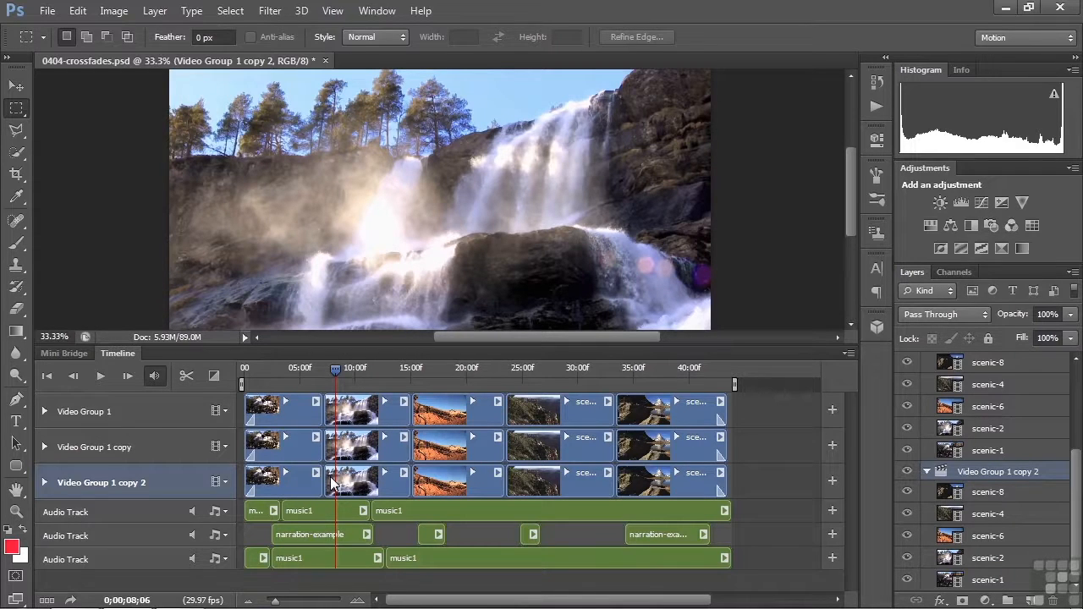
Mute the audio of the scenic-1 and scenic-2 clips in the original Video Group 1
left_click(315, 438)
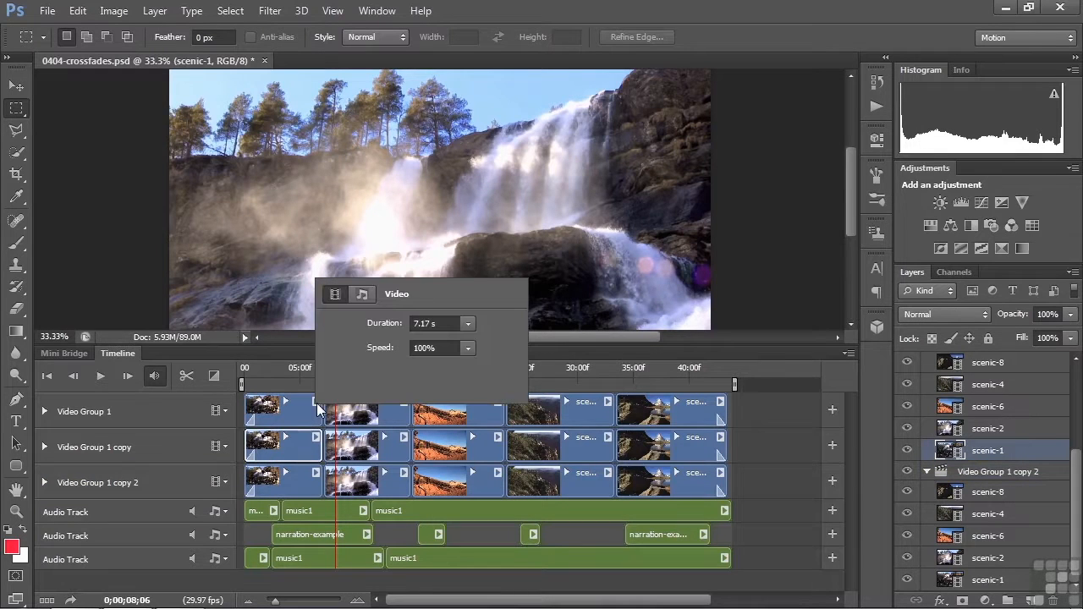
left_click(361, 294)
left_click(378, 392)
left_click(390, 409)
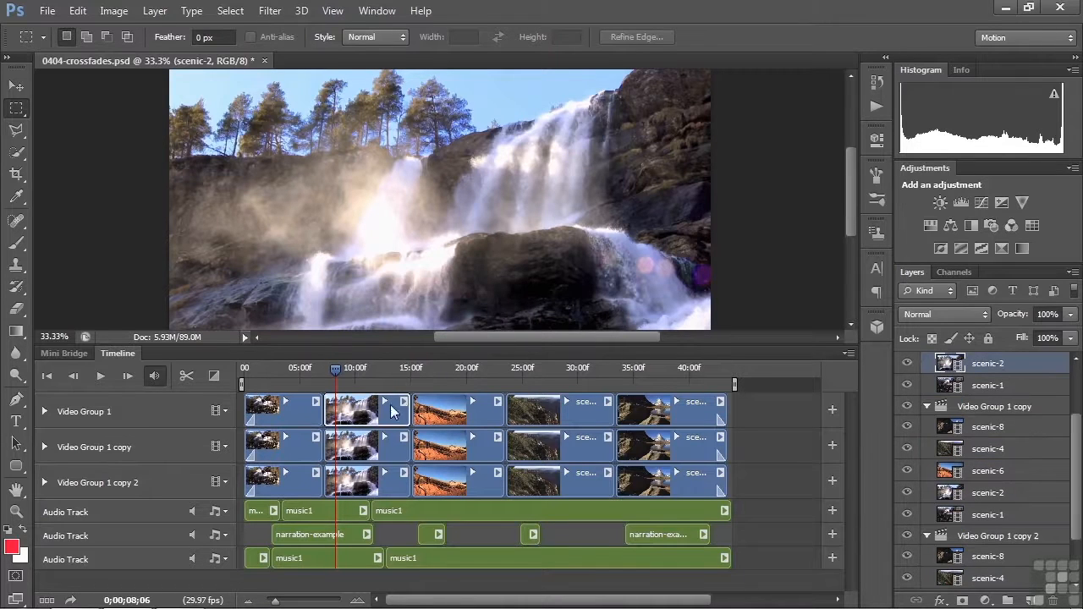
left_click(403, 403)
left_click(447, 291)
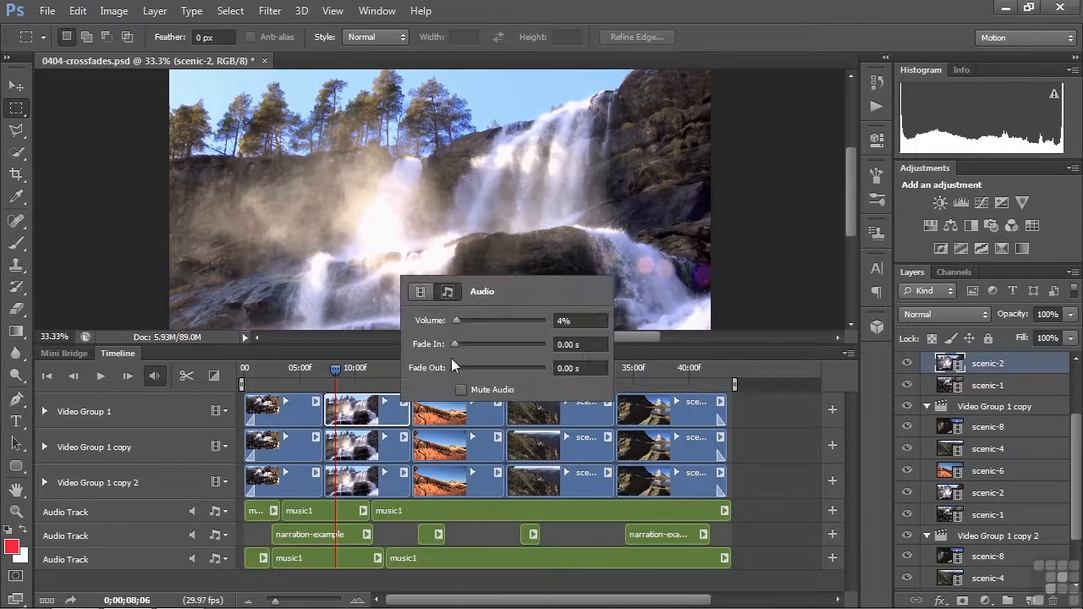
left_click(462, 390)
In Video Group 1 copy, check the scenic-1 clip's audio settings, leaving it audible, and mute the scenic-2 clip's audio
left_click(293, 442)
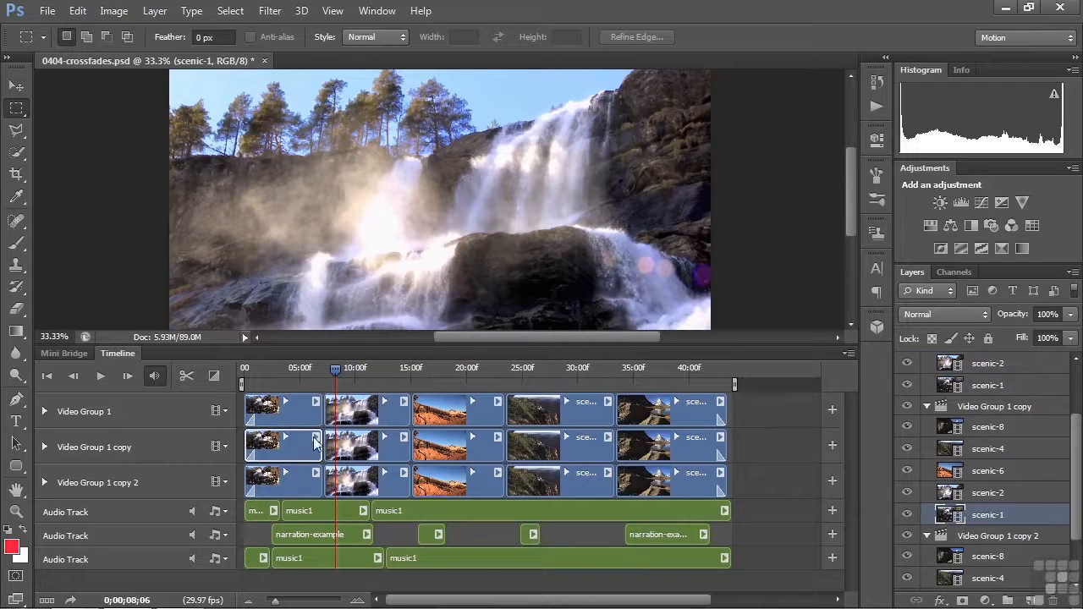
left_click(315, 437)
left_click(357, 329)
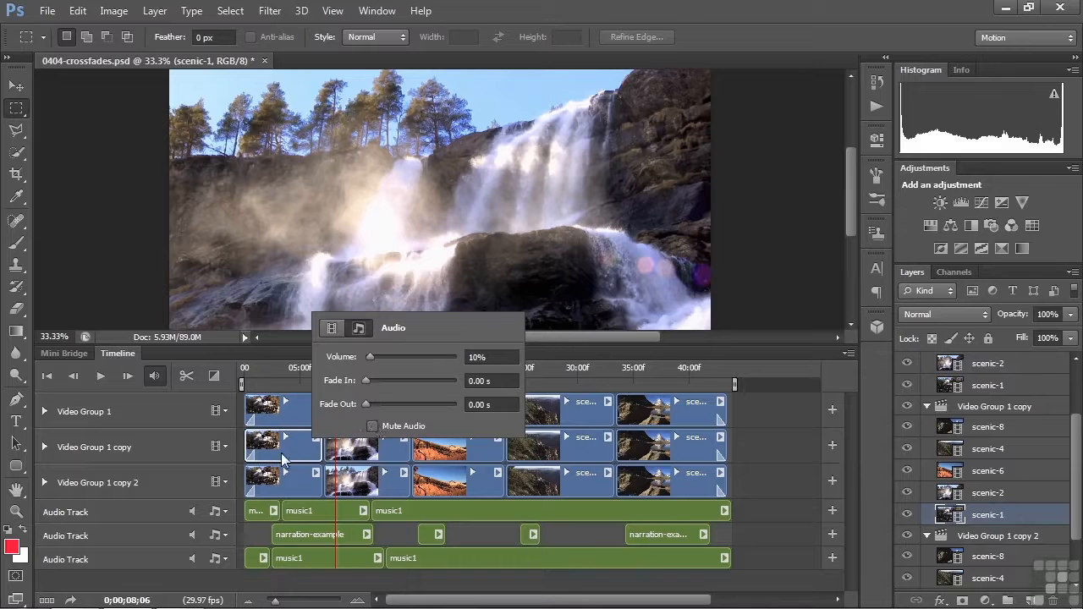
left_click(347, 449)
left_click(404, 438)
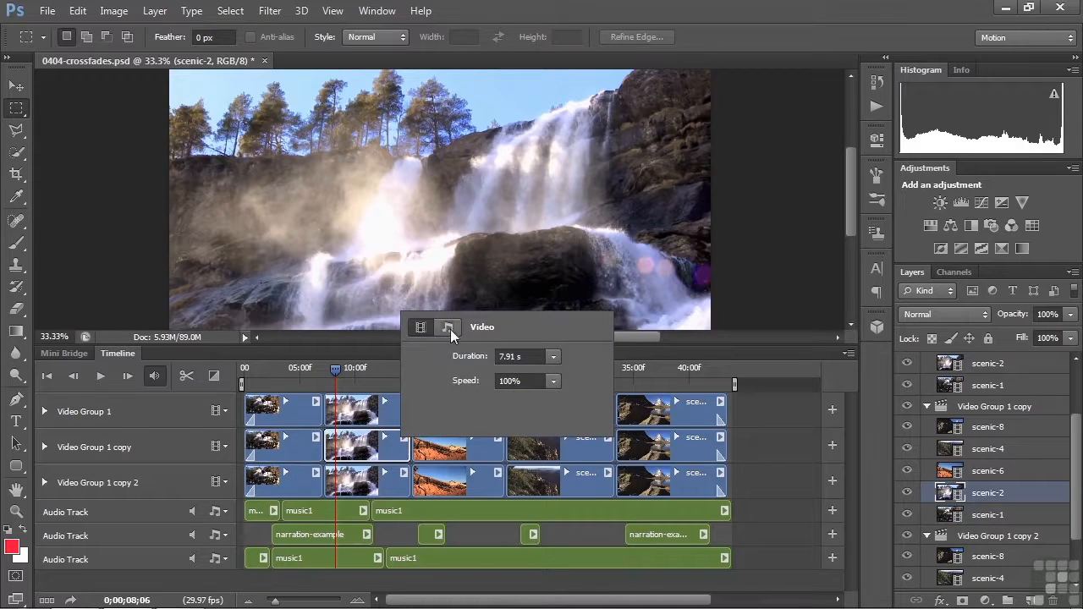
left_click(449, 327)
left_click(463, 424)
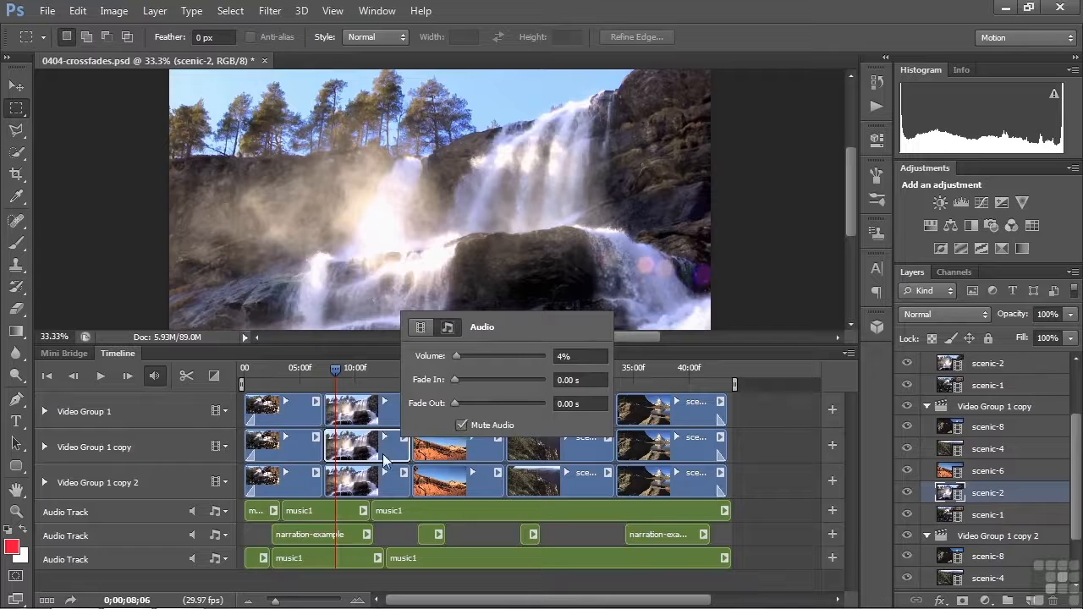
Select scenic-1 in Video Group 1 copy, followed by scenic-2 in Video Group 1 copy 2
left_click(296, 449)
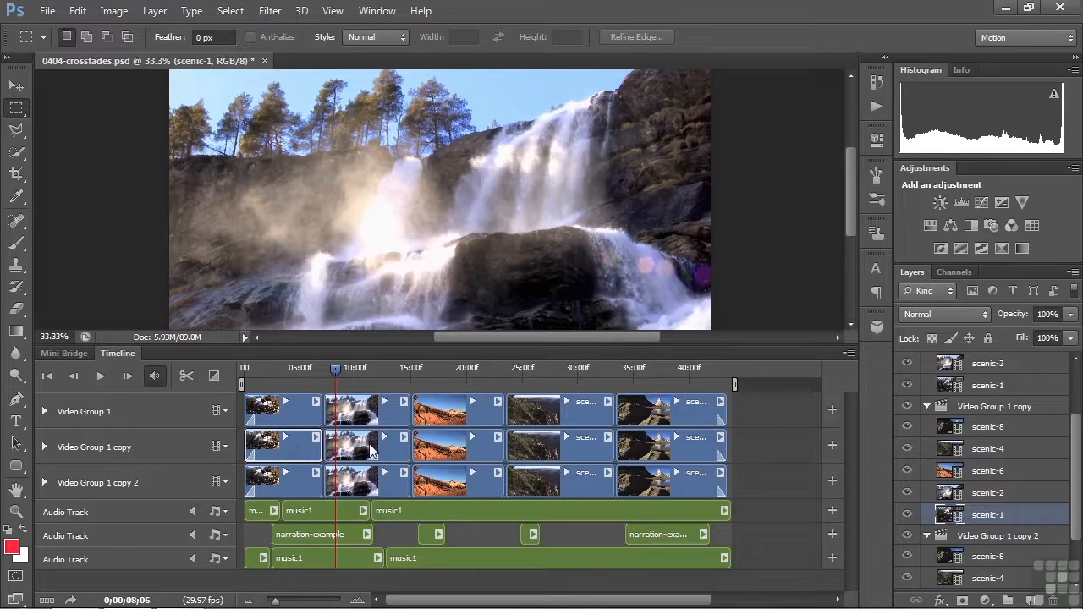
left_click(354, 484)
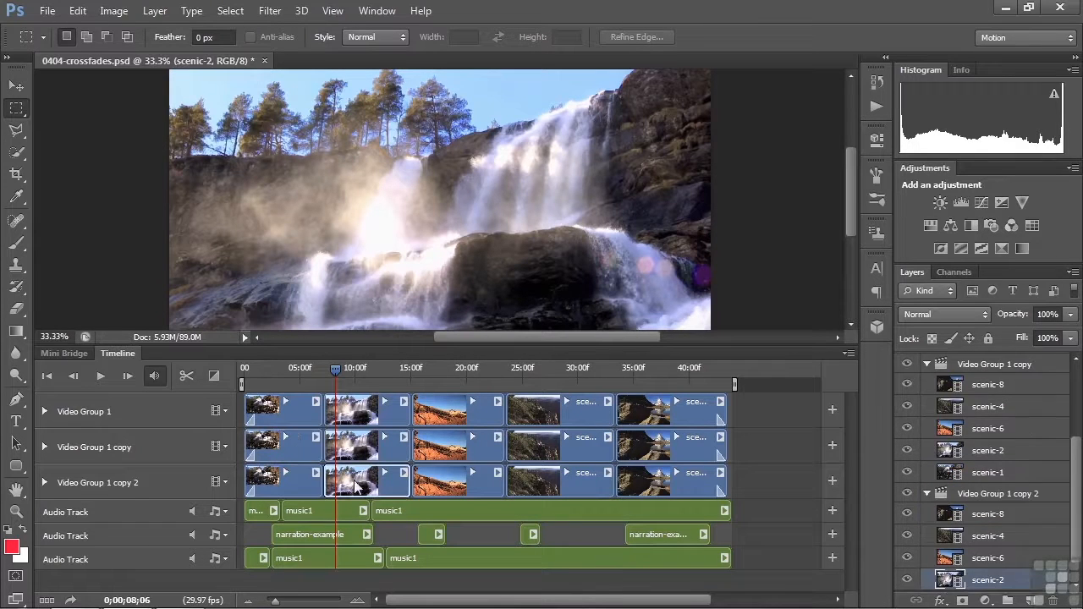
Check the audio settings of the scenic-2 and scenic-1 clips in Video Group 1 copy 2
left_click(405, 476)
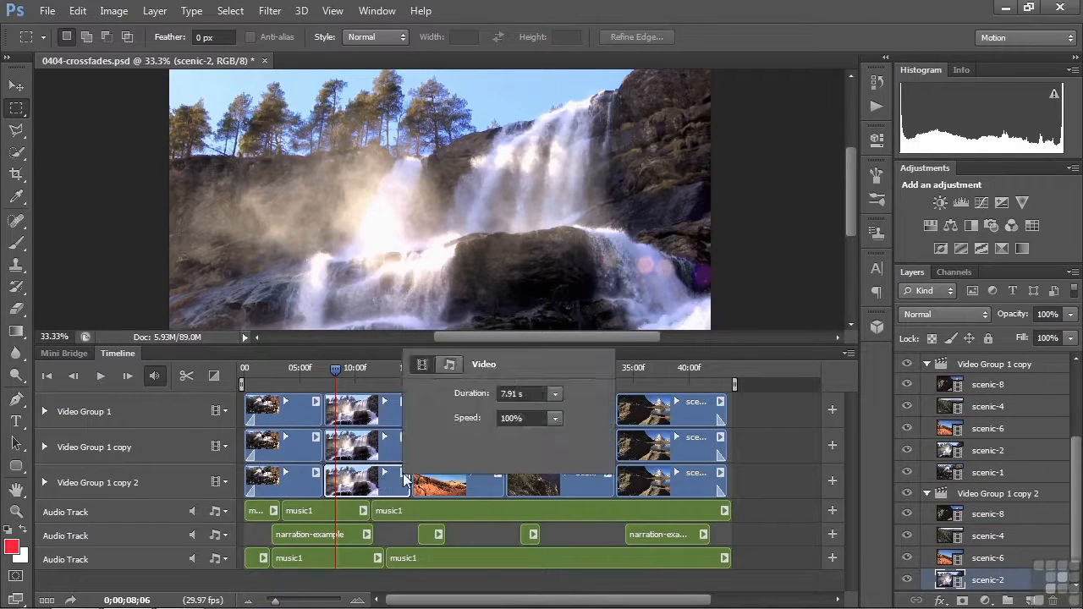
left_click(450, 364)
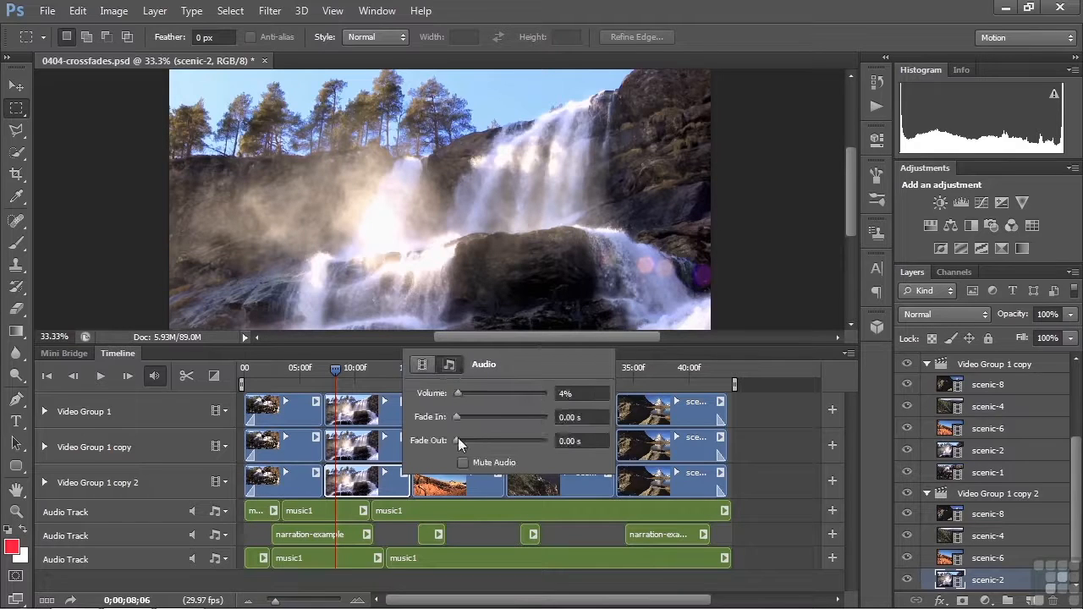
left_click(318, 476)
left_click(364, 364)
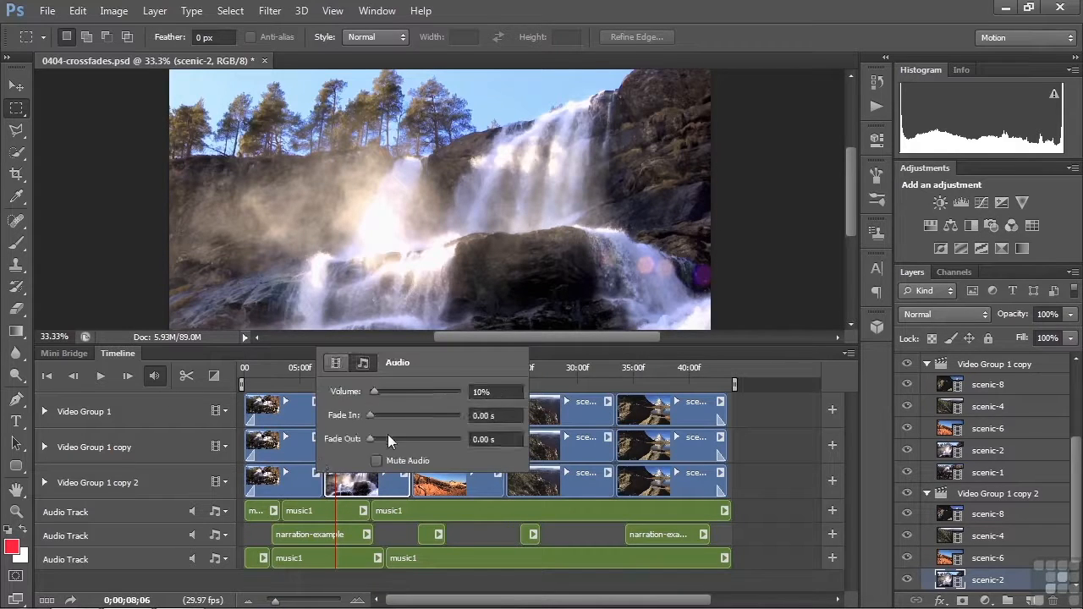
Select scenic-1 in Video Group 1 copy and play the transition into scenic-2 from about 0;00;04;19
left_click(293, 446)
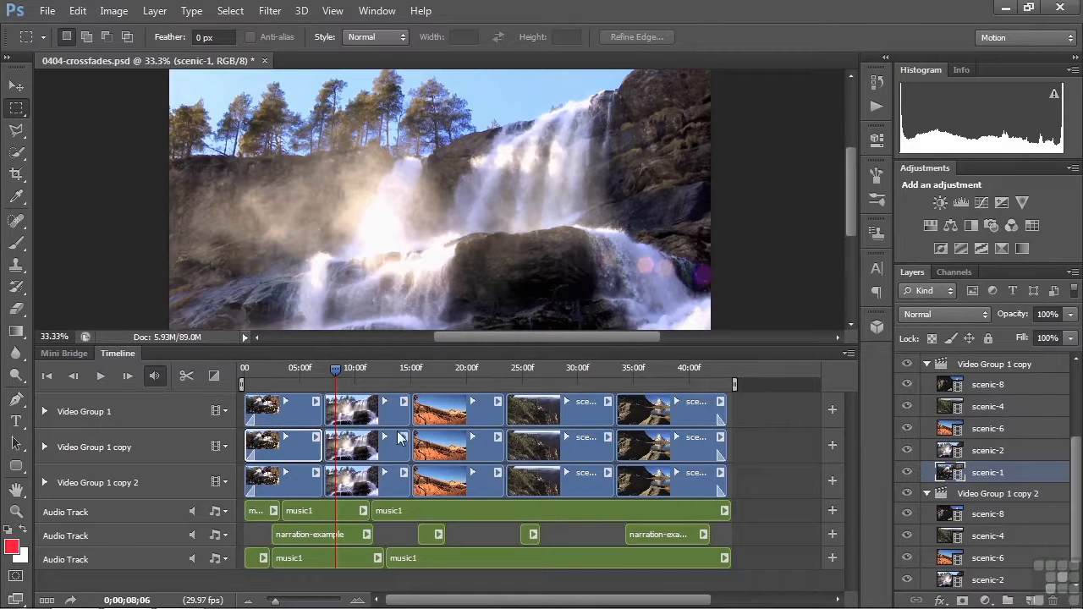
left_click_drag(336, 369, 294, 360)
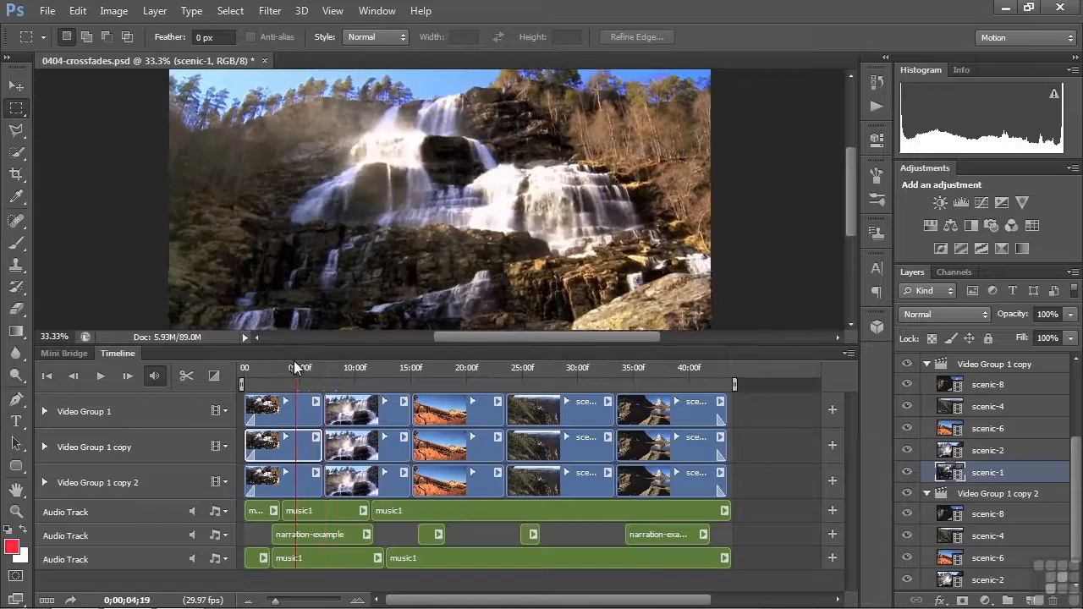
key("space")
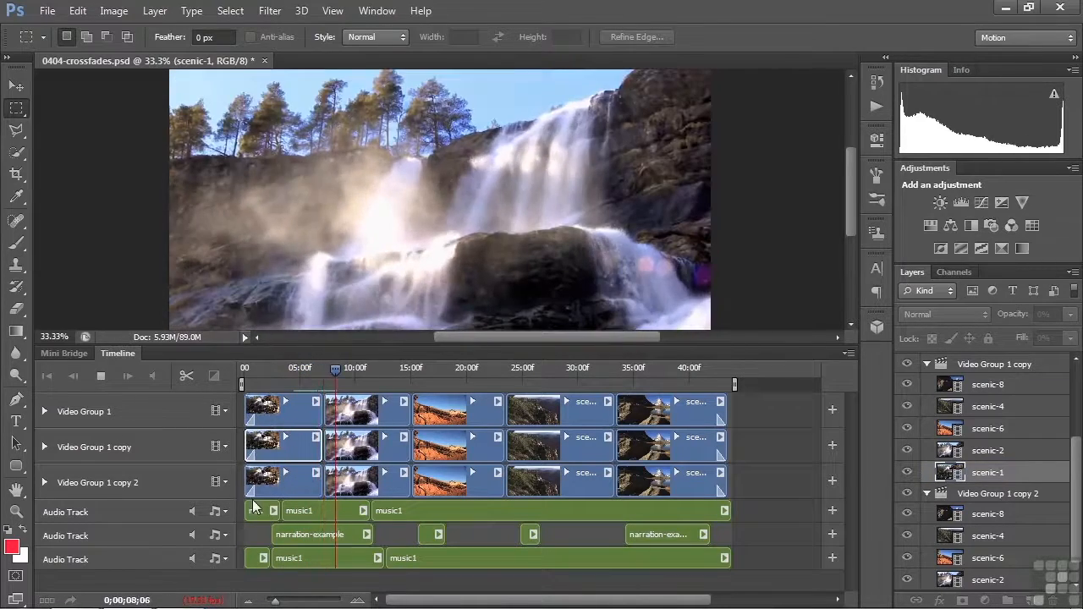
key("space")
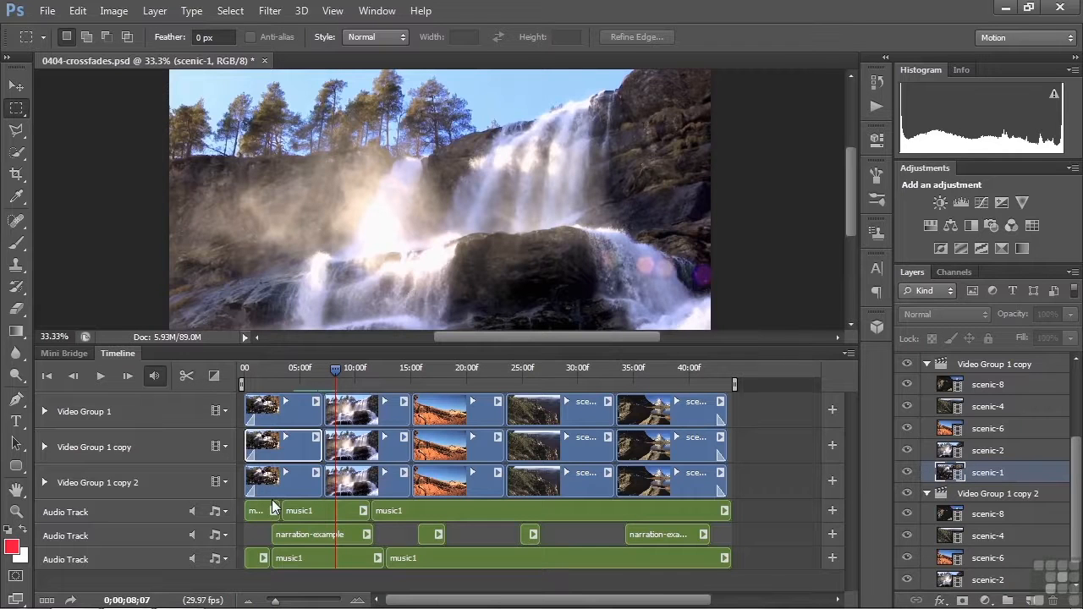
Trim scenic-1 in Video Group 1 copy 2 to end shortly after the 5-second mark so scenic-2 starts earlier, and play the overlap
left_click(341, 481)
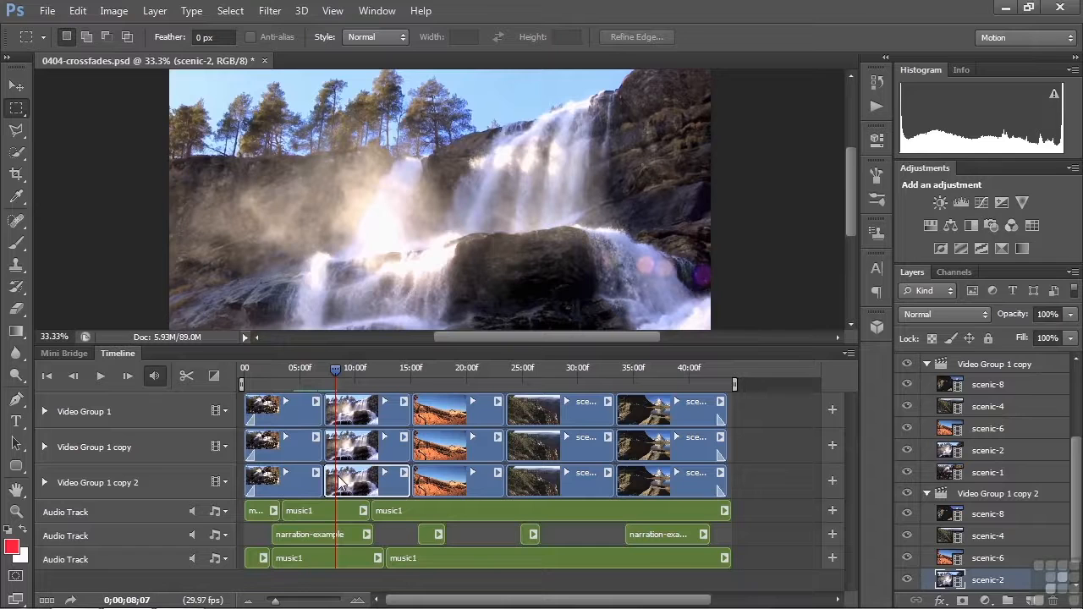
left_click_drag(319, 478, 304, 478)
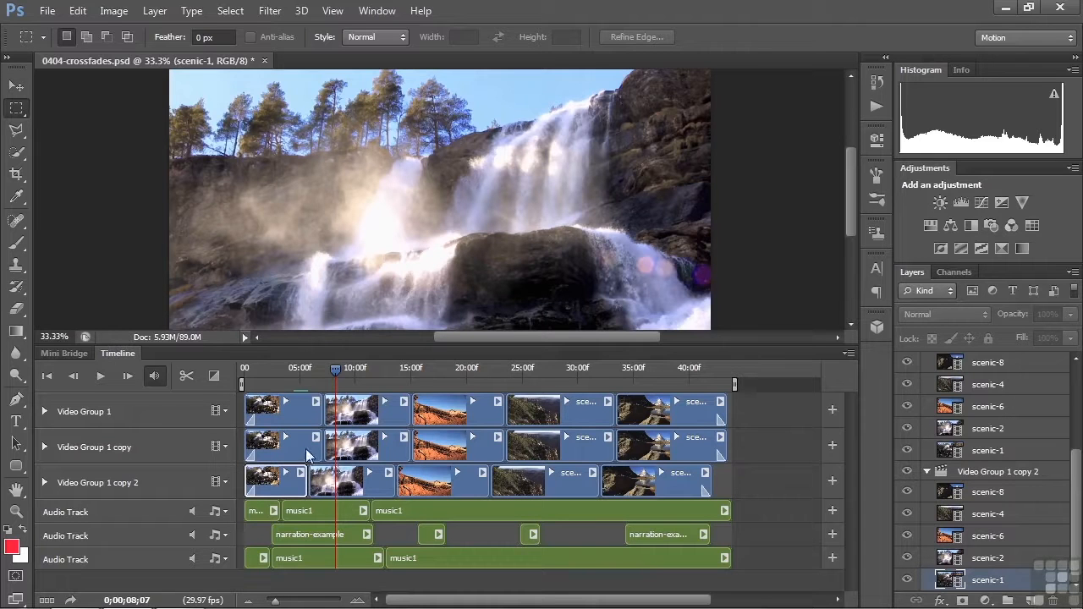
left_click_drag(333, 370, 300, 372)
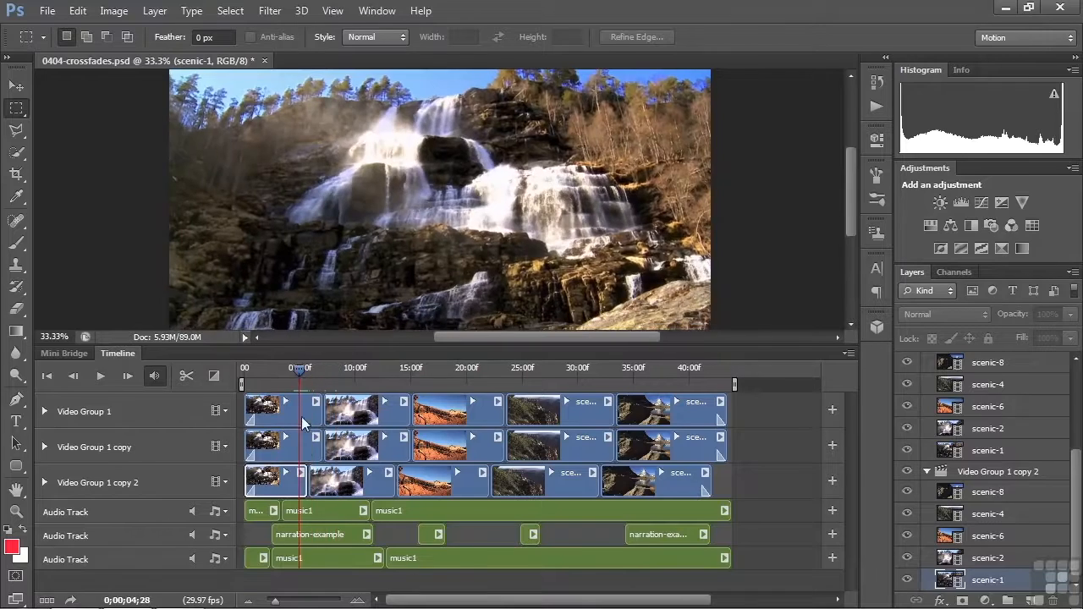
key("space")
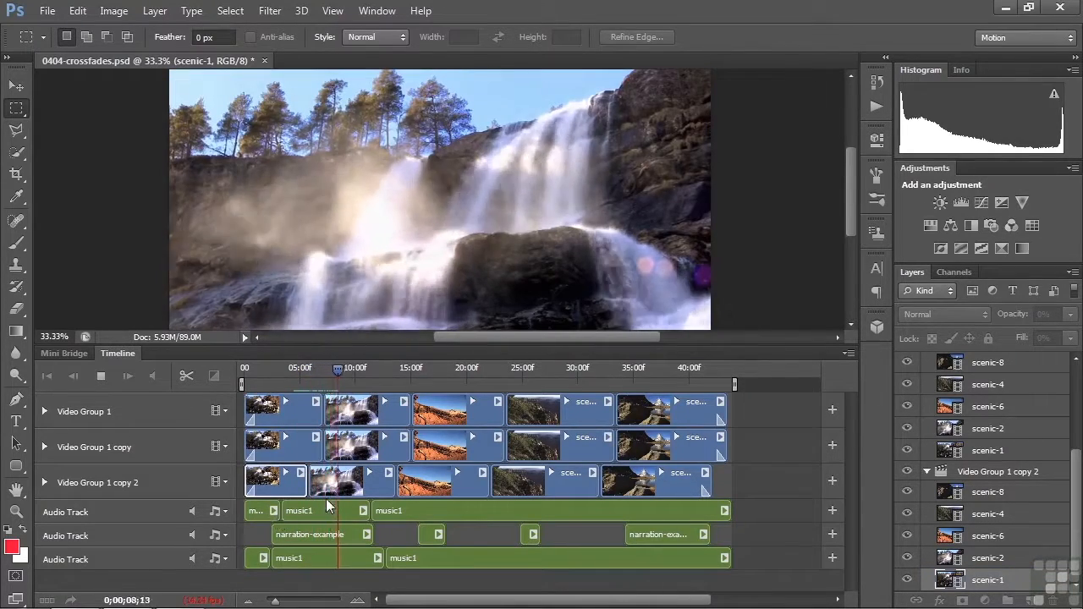
key("space")
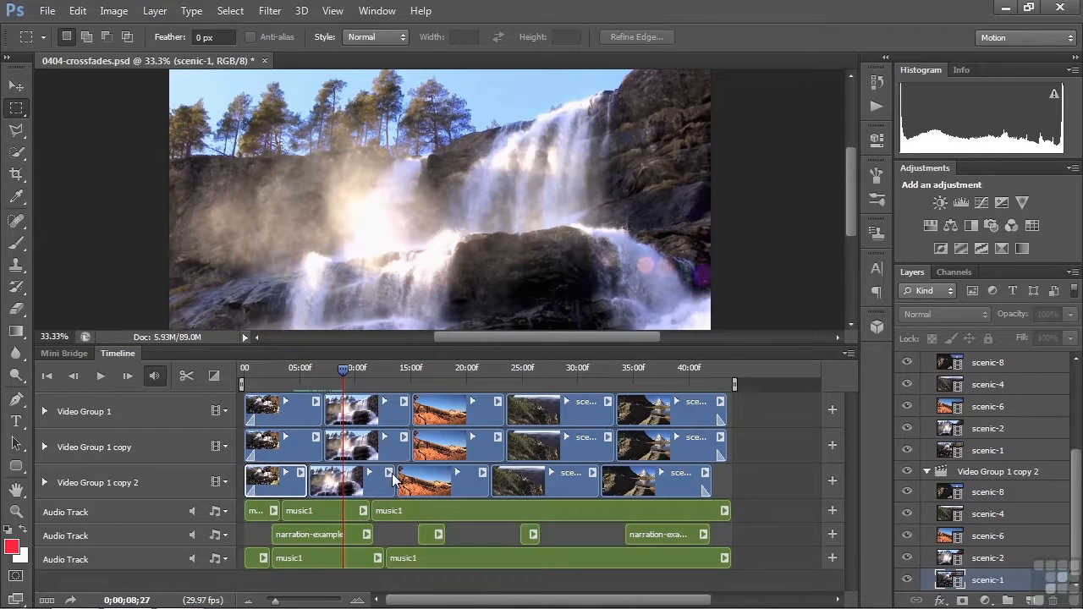
Set the audio fade-out of scenic-1 in Video Group 1 copy to 0.87 s
left_click(315, 437)
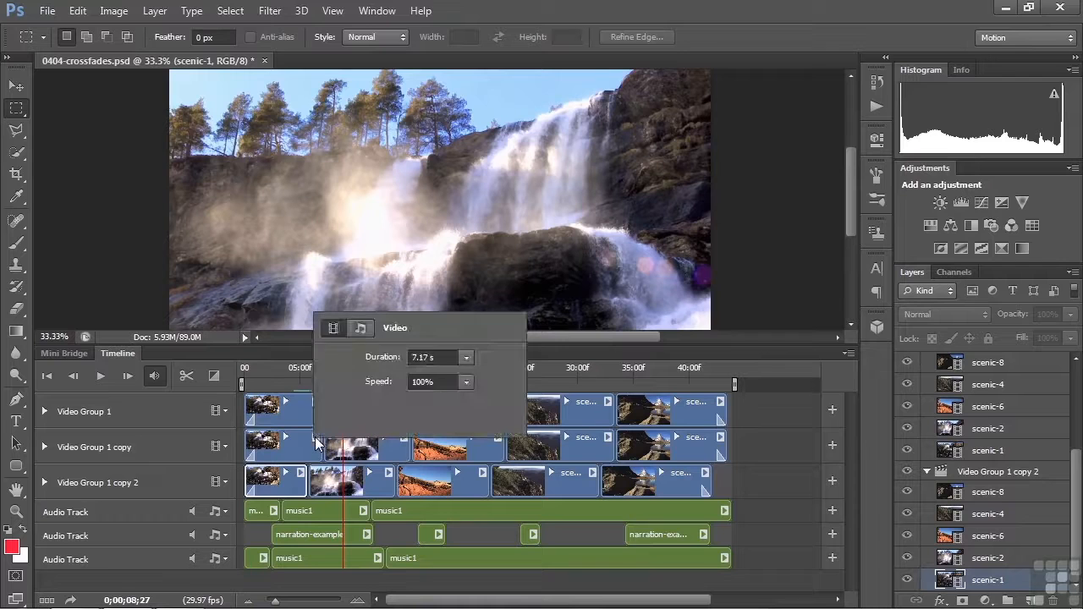
left_click(360, 329)
left_click_drag(368, 405, 380, 408)
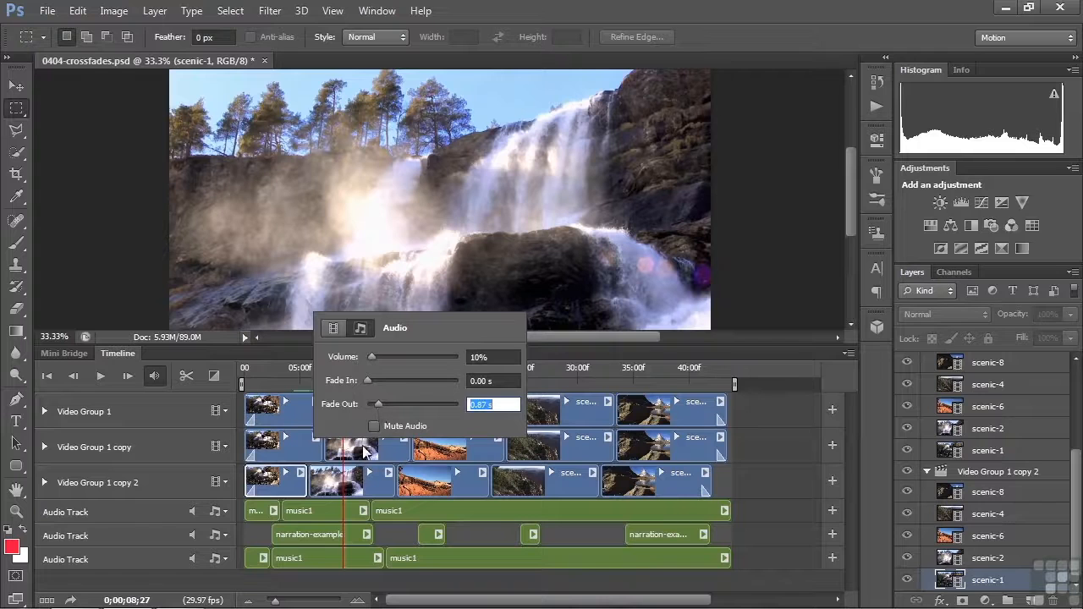
Add a short audio fade-in to the scenic-2 clip in Video Group 1 copy 2
left_click(344, 479)
left_click(344, 479)
left_click(388, 472)
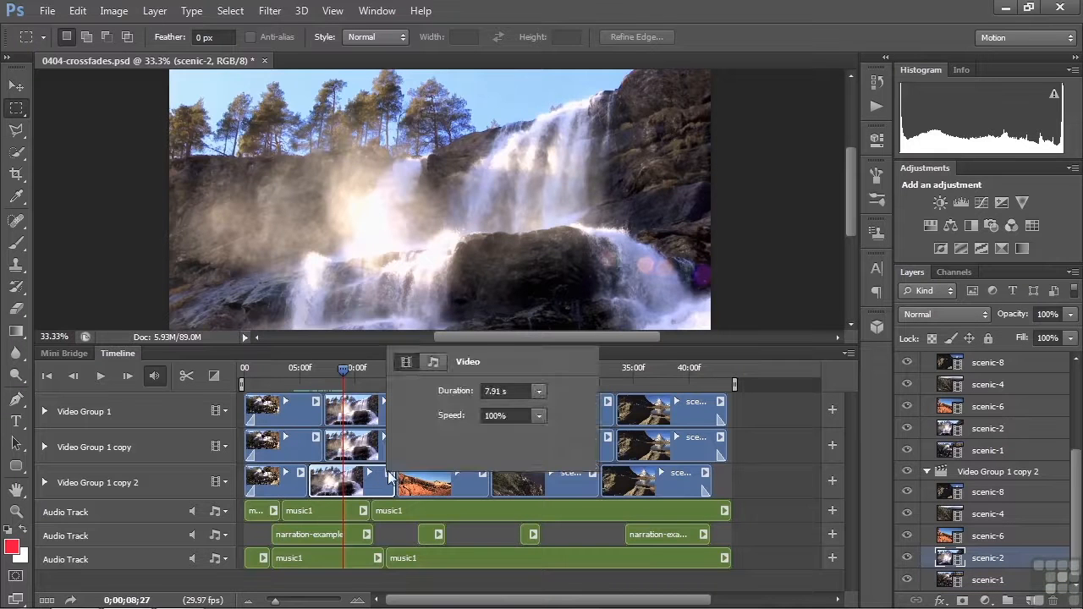
left_click(438, 365)
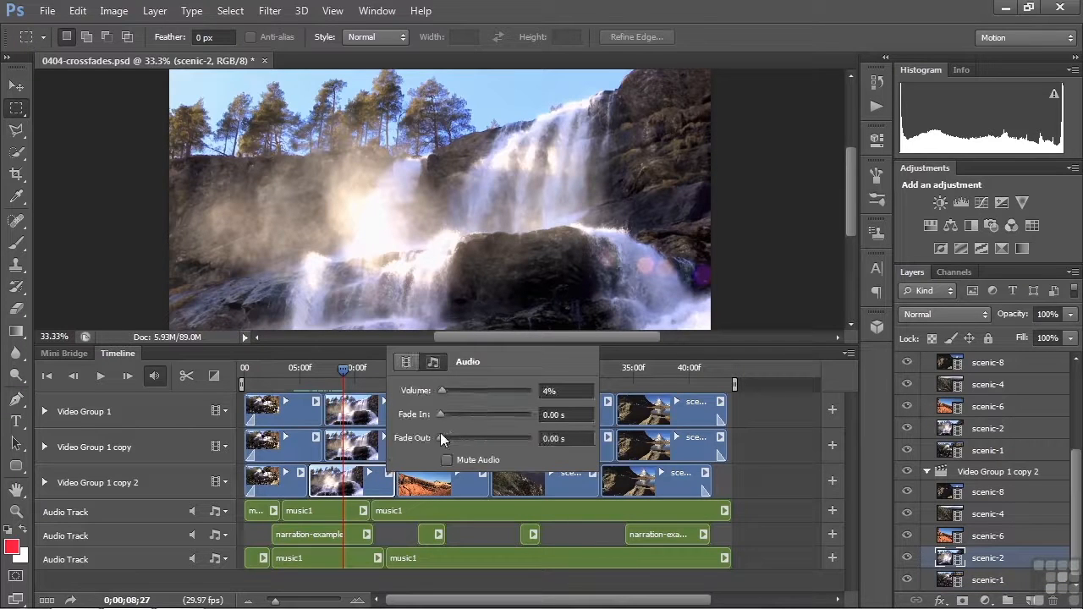
left_click_drag(440, 416, 453, 417)
left_click(345, 373)
Play the audio crossfade between scenic-1 and scenic-2 from about 0;00;04;06
left_click_drag(347, 370, 302, 371)
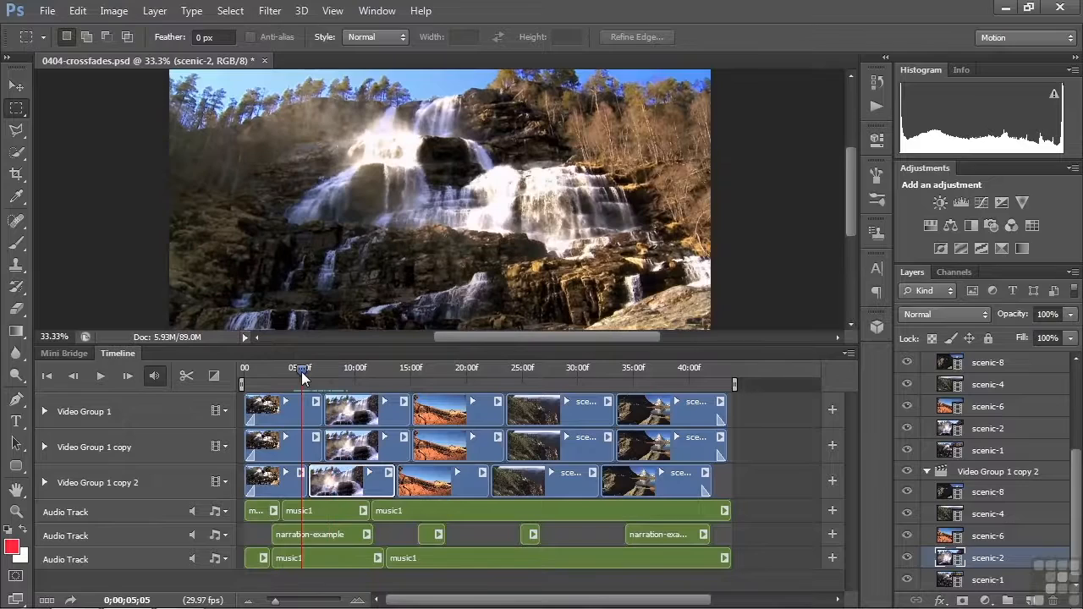
left_click(295, 382)
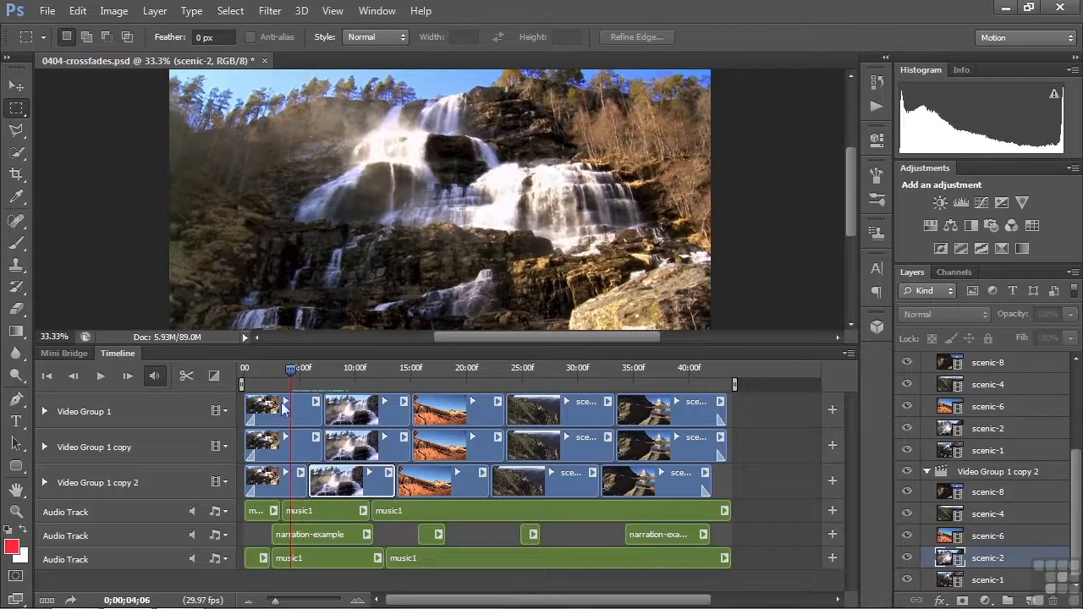
key("space")
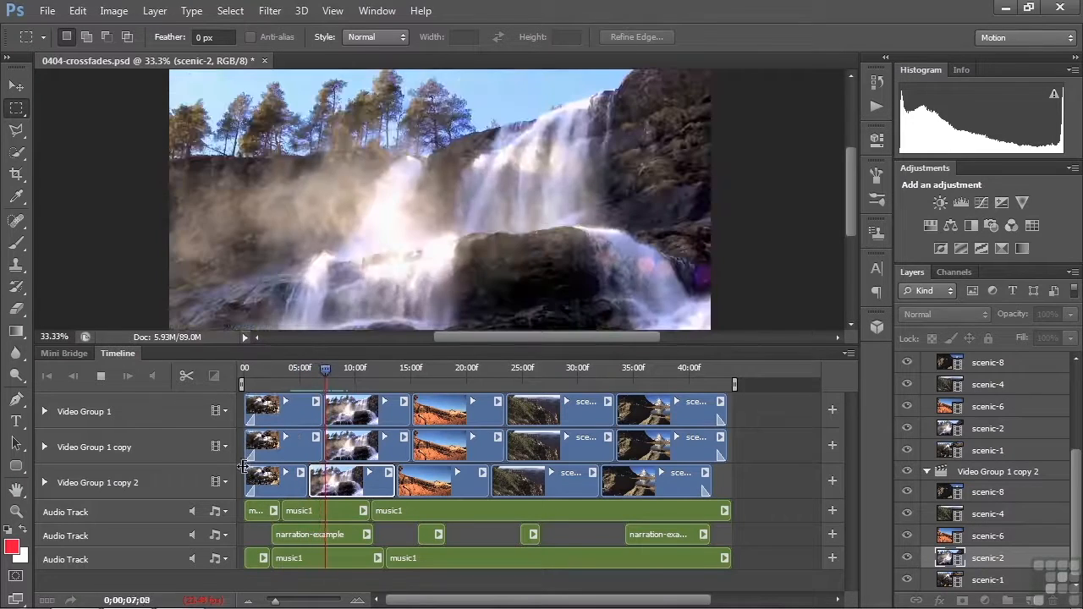
key("space")
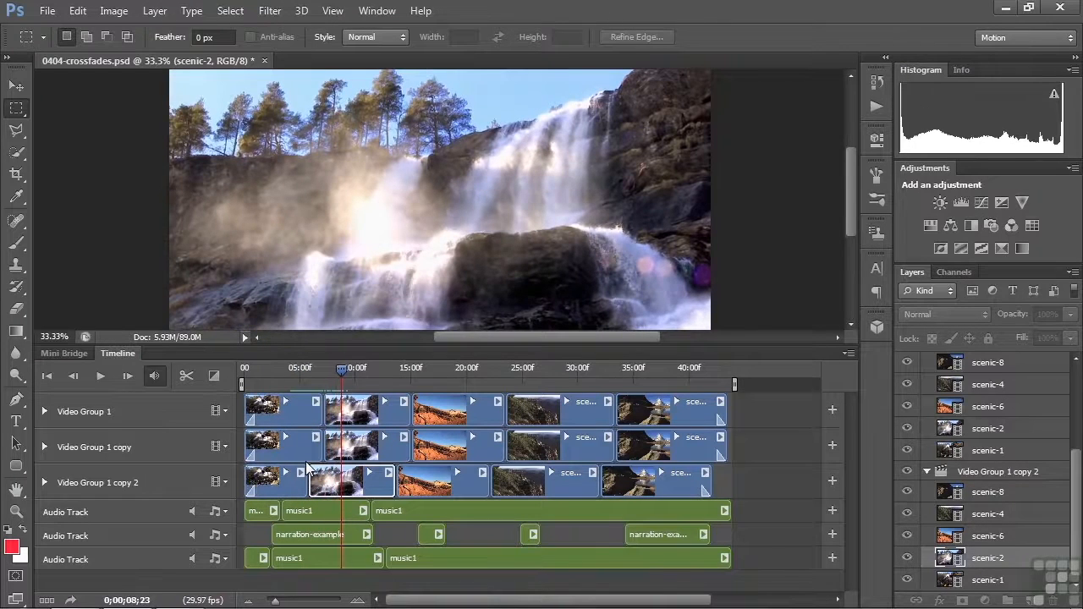